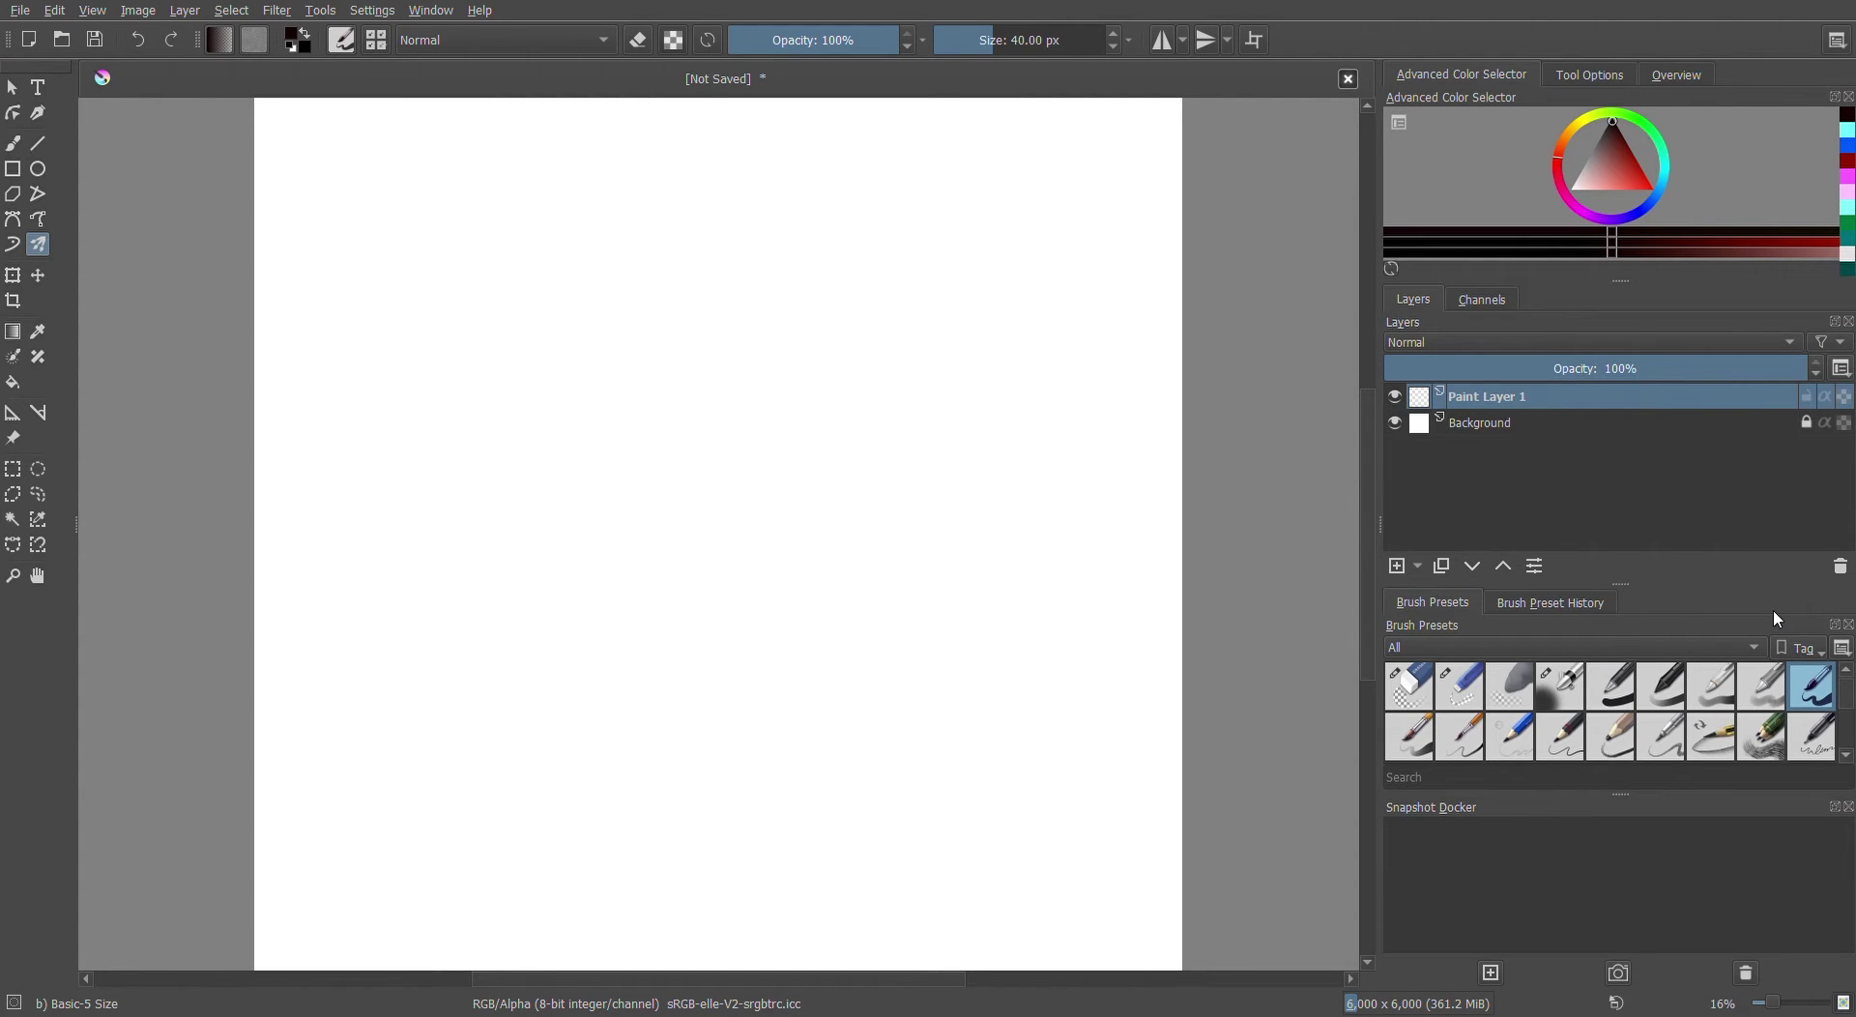
- Pick blue and paint three concentric rings of small radial arcs around the canvas centre
{"action": "left_click", "coordinate": [1848, 145]}
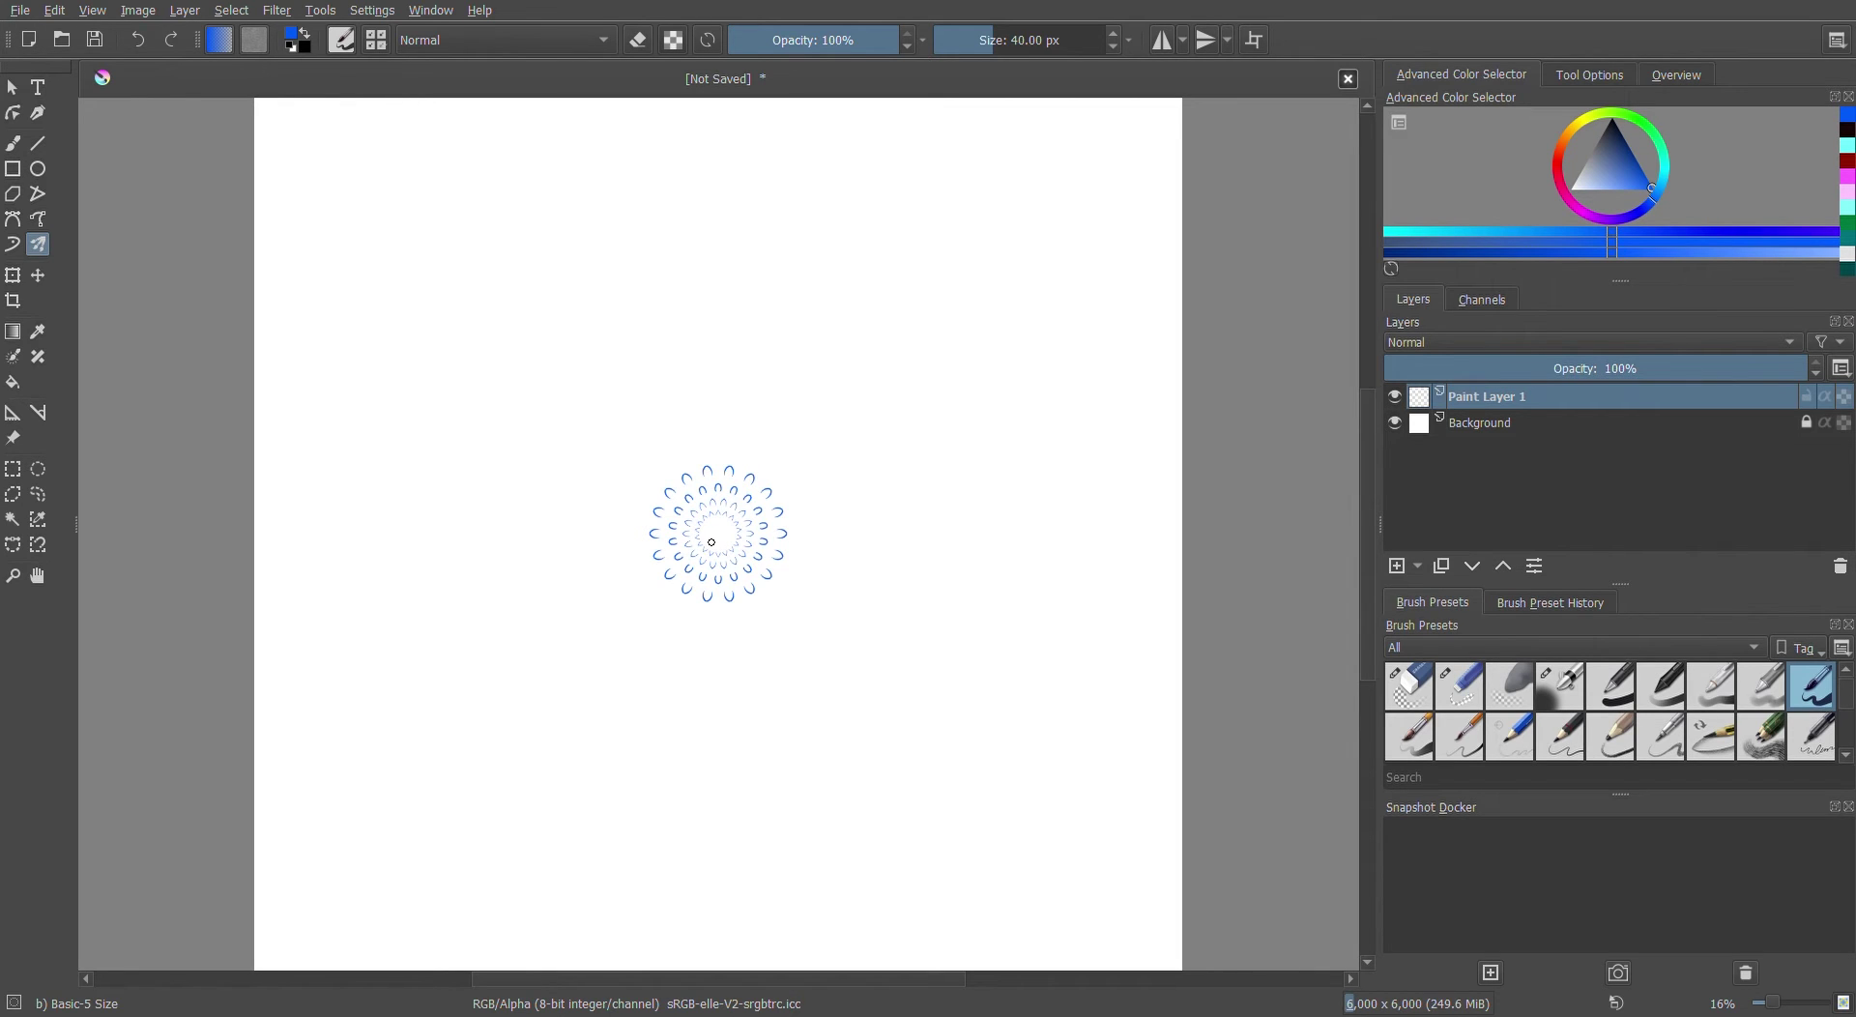
- Paint further rings of blue curved marks with the Multibrush, then change the paint colour to black
{"action": "left_click_drag", "start_coordinate": [712, 542], "coordinate": [718, 533]}
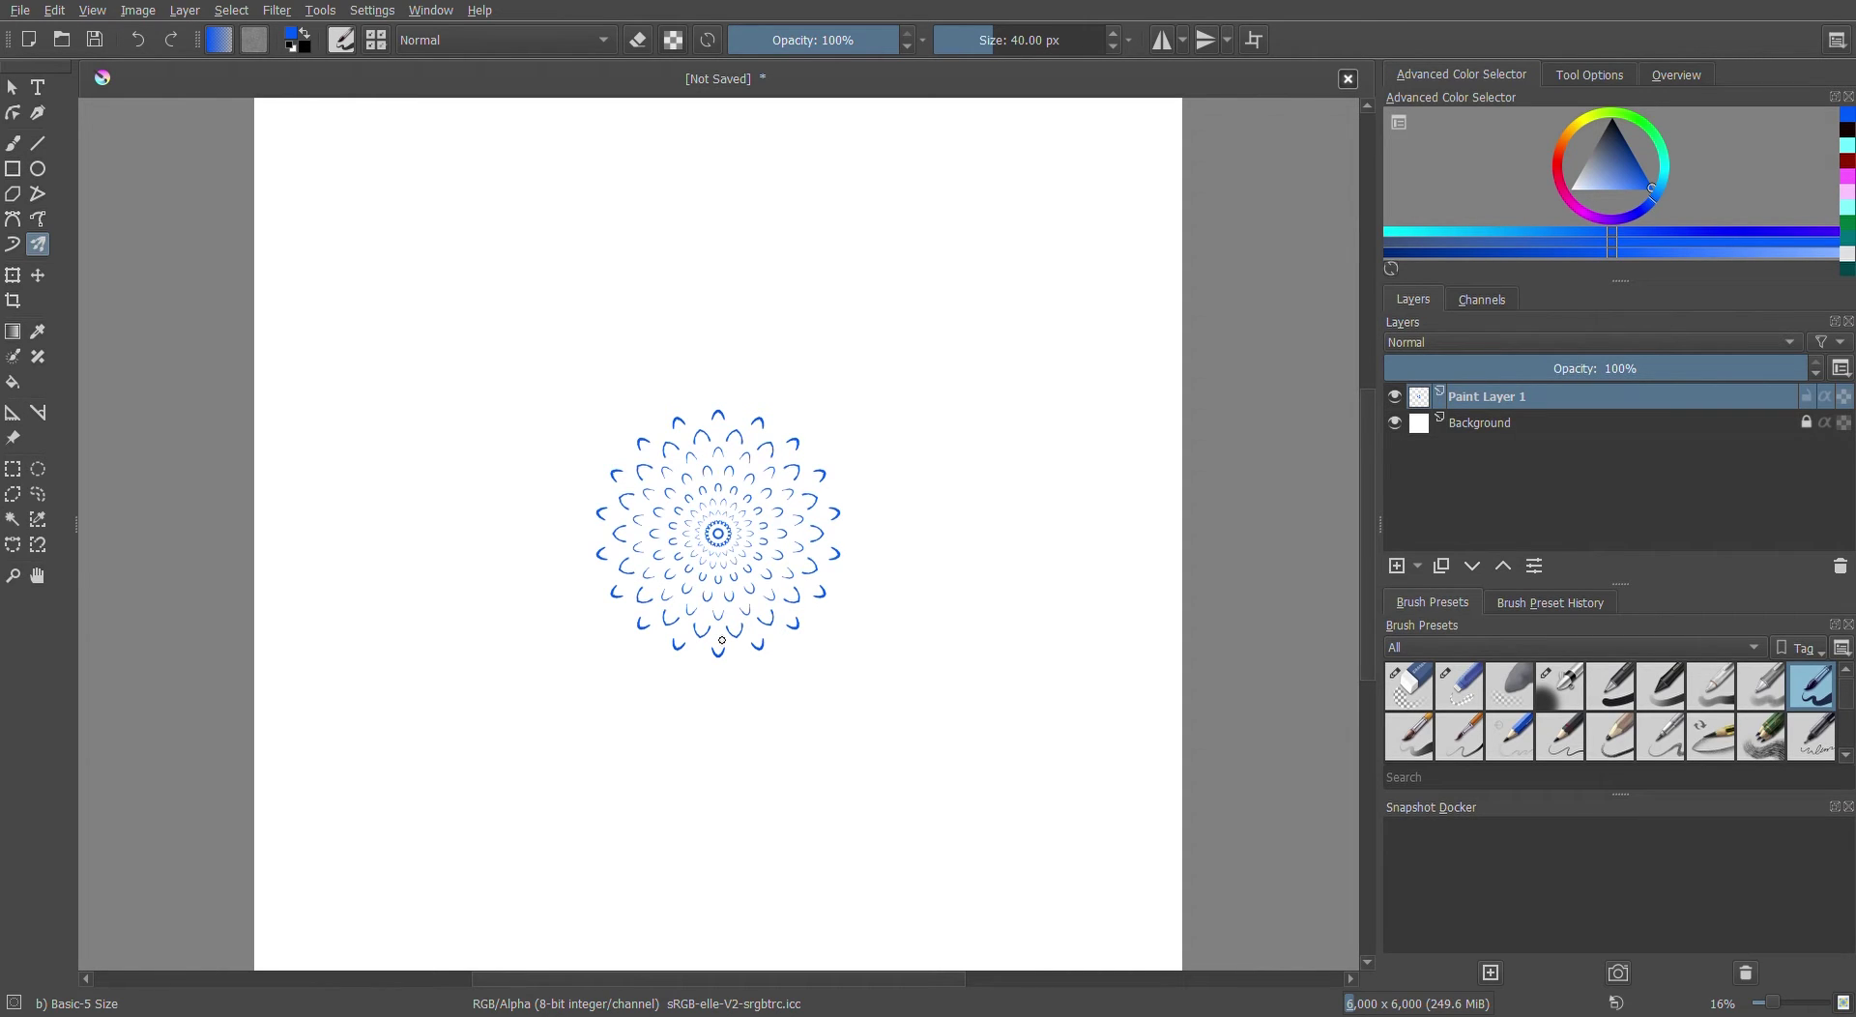
{"action": "left_click", "coordinate": [1848, 128]}
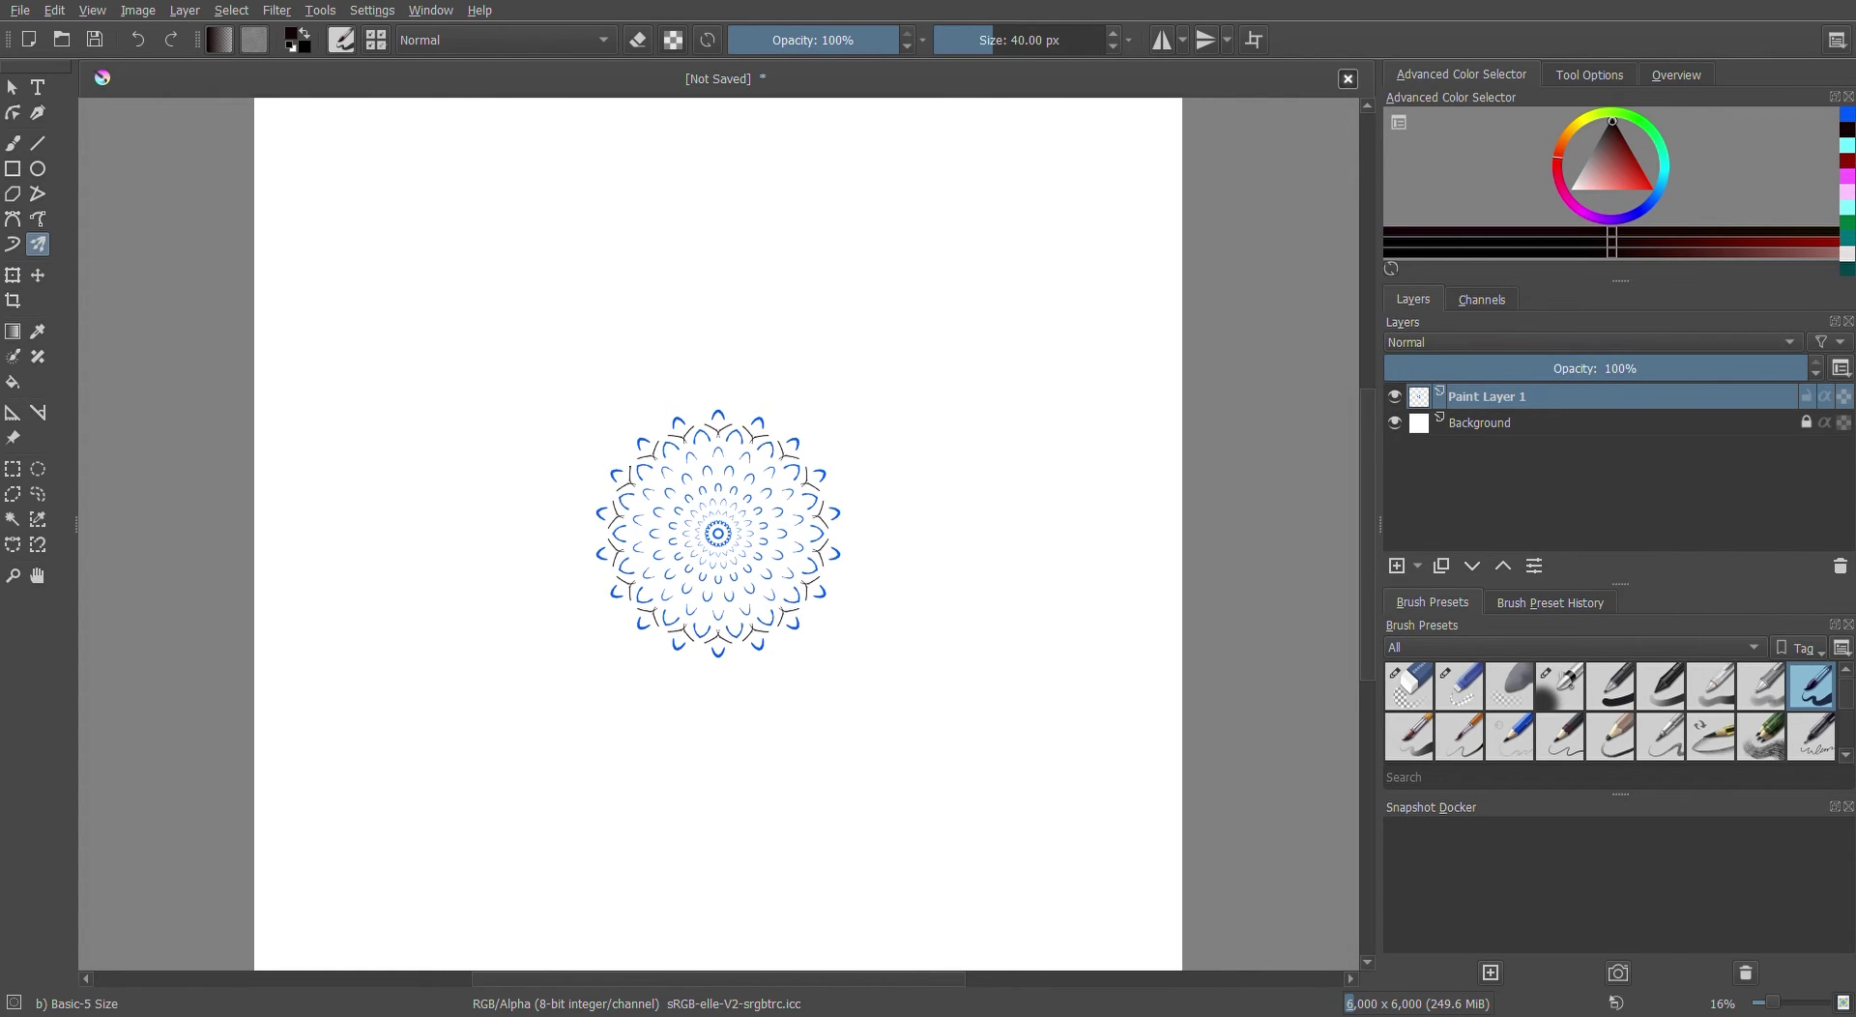
- Paint black scalloped rings into a full outer border, then go back to blue
{"action": "left_click", "coordinate": [632, 461]}
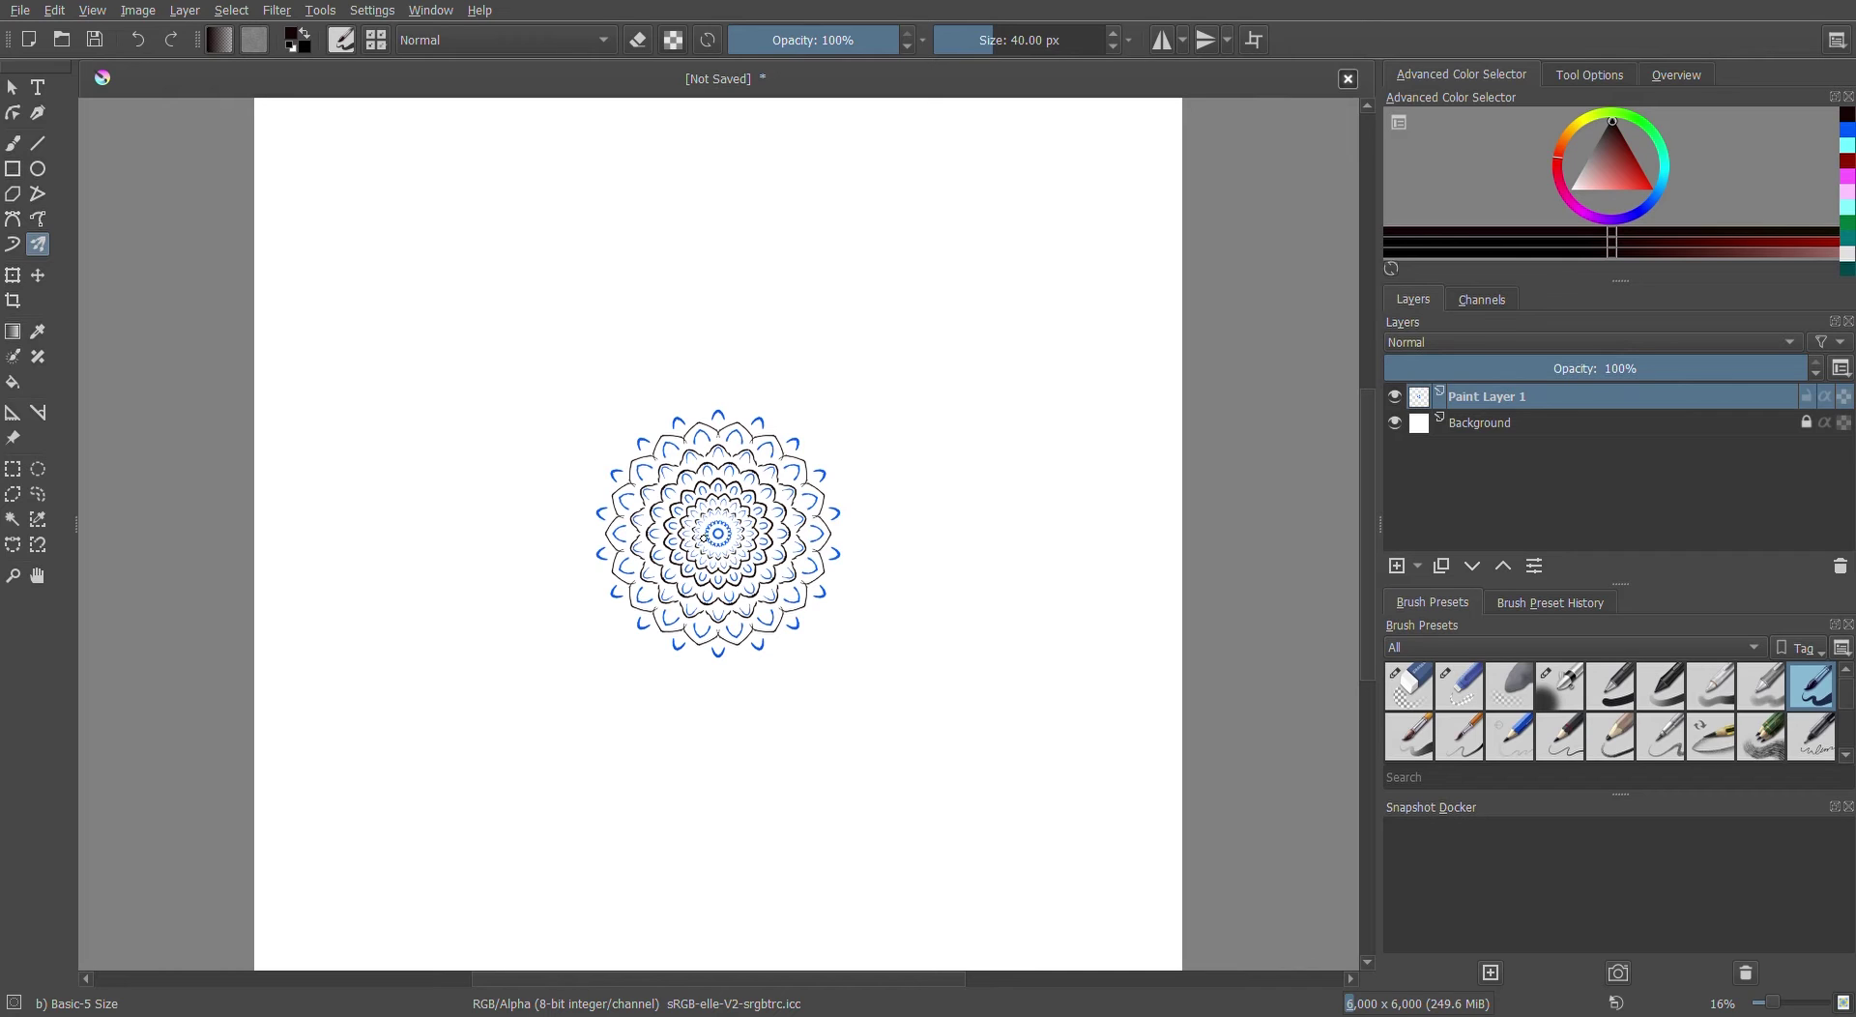
{"action": "left_click_drag", "start_coordinate": [718, 533], "coordinate": [716, 534]}
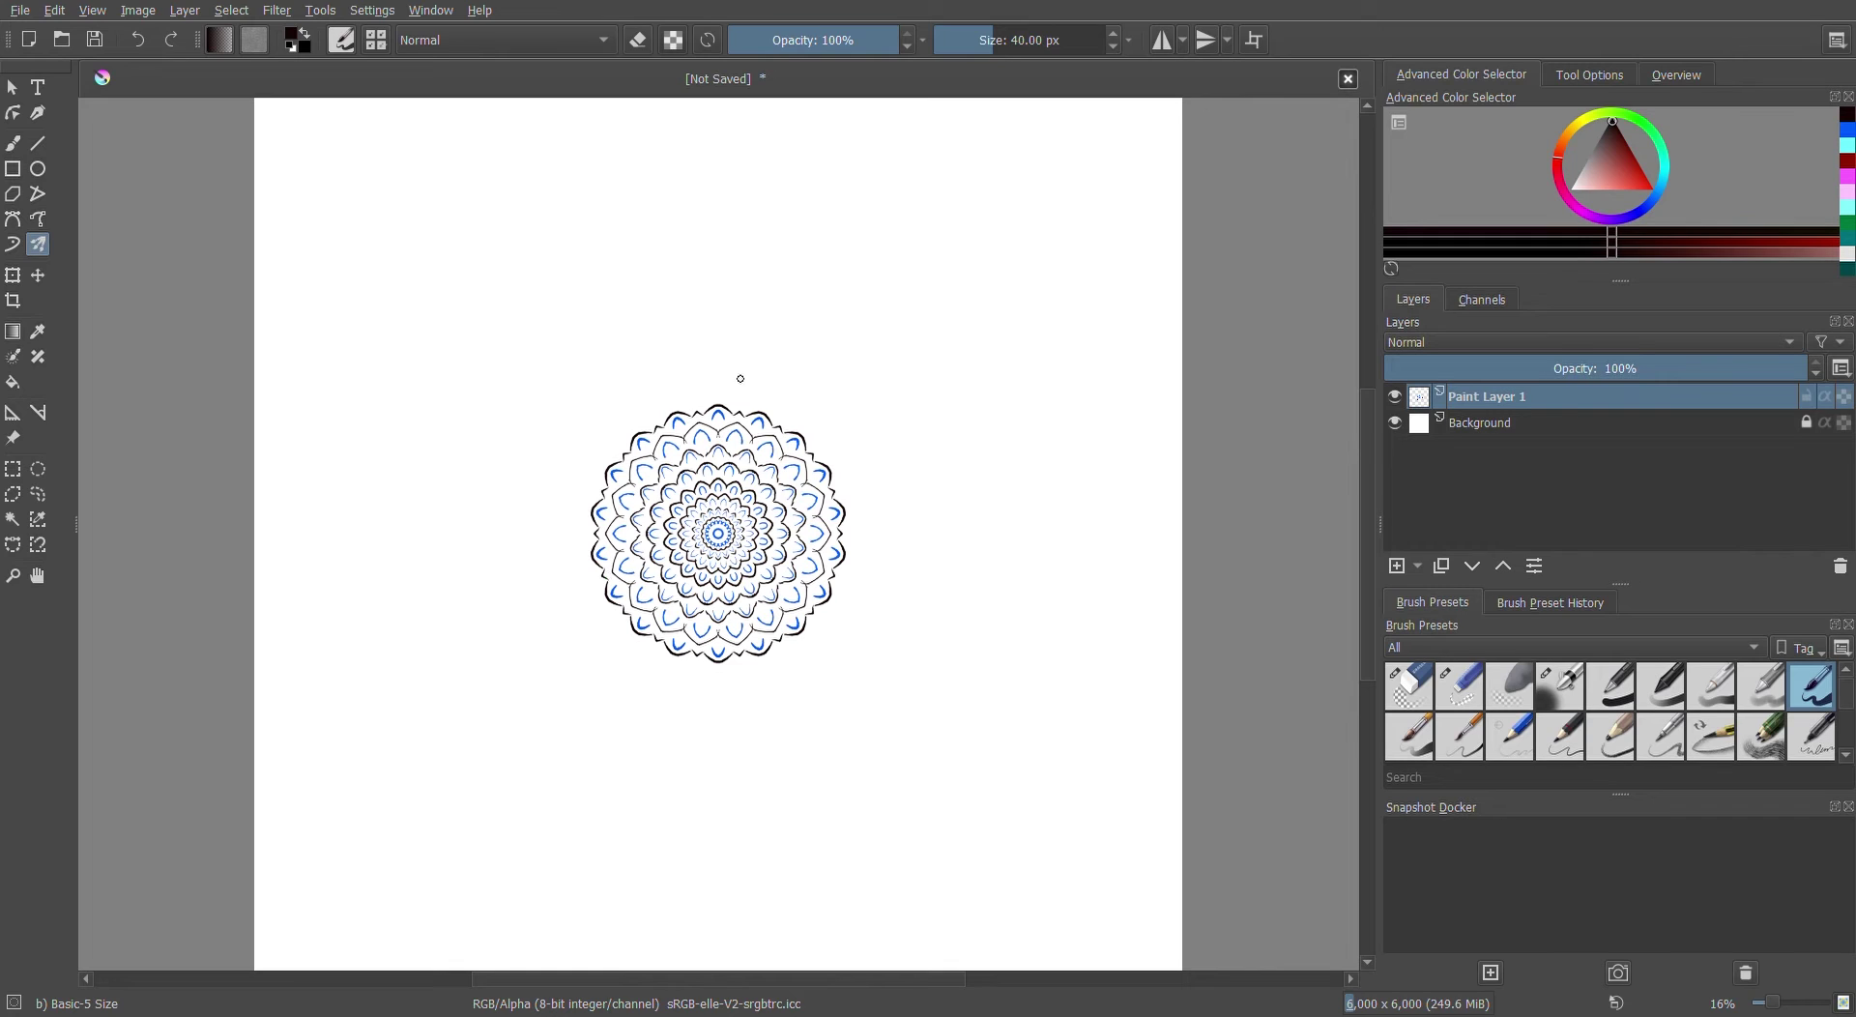
{"action": "left_click", "coordinate": [1846, 133]}
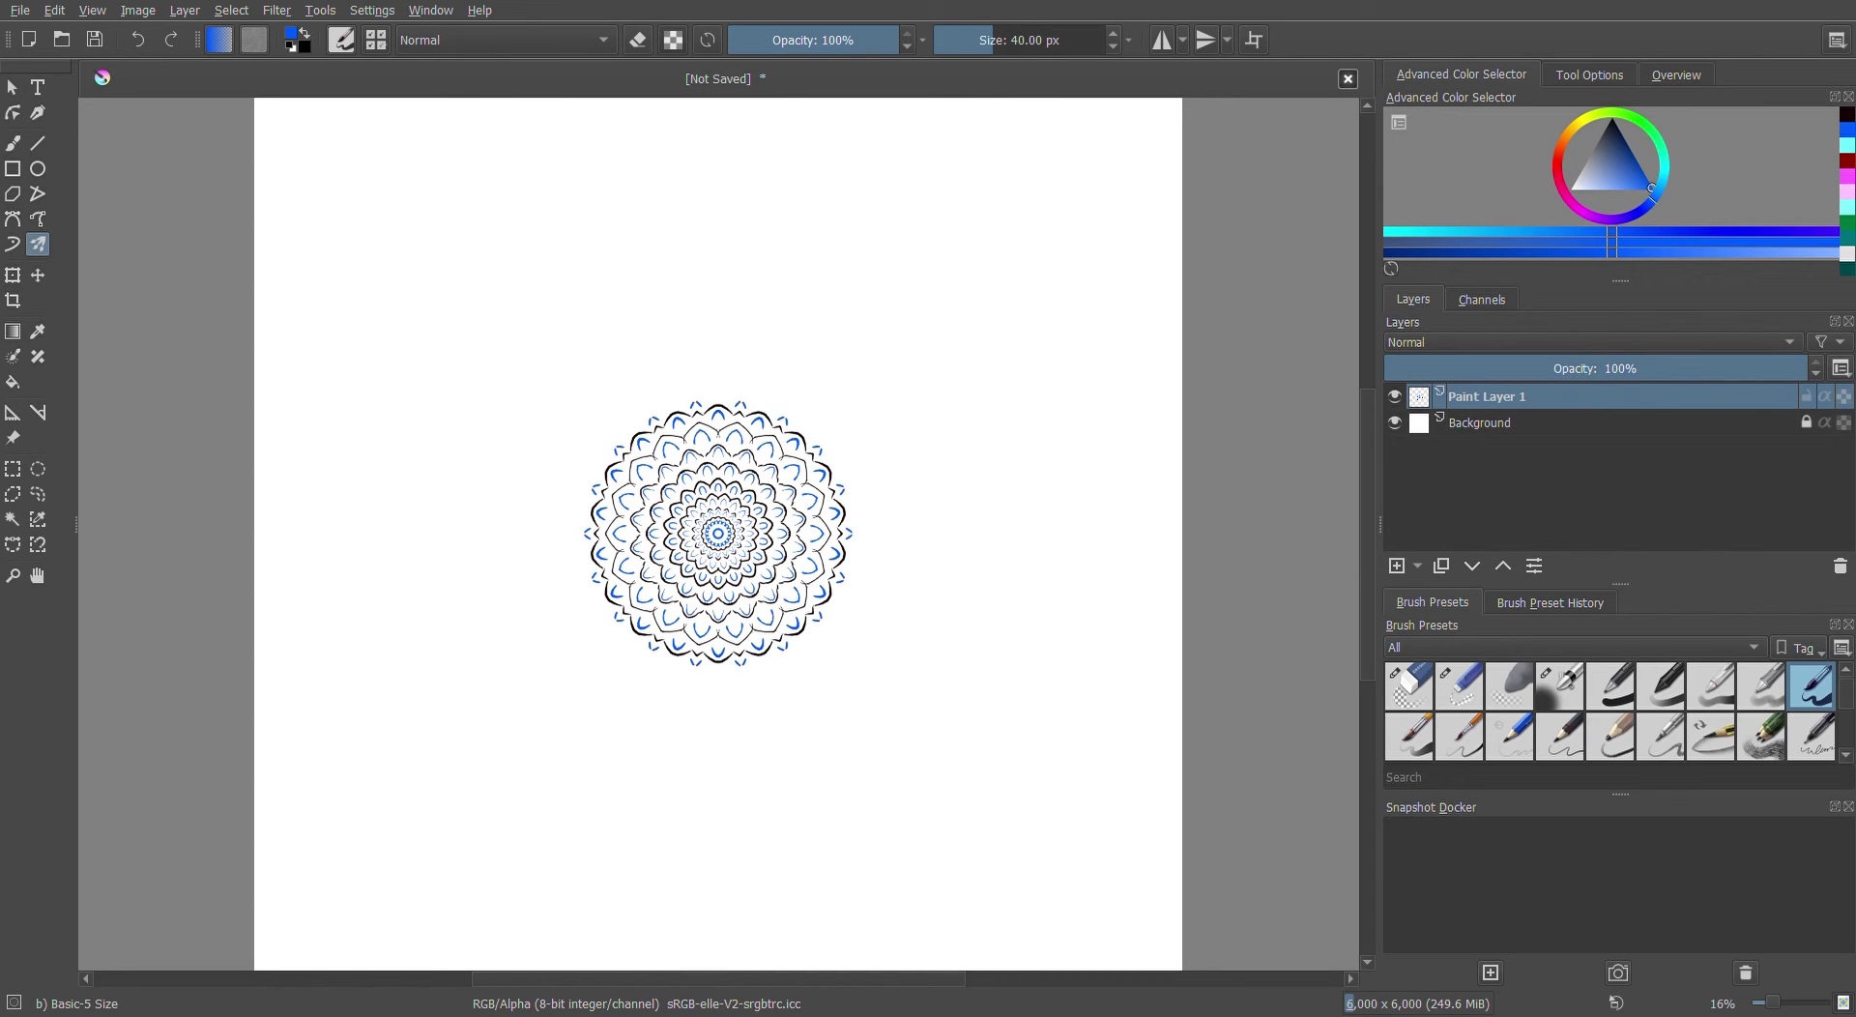
- Add blue leaf sprigs, then an outer ring of black arrowheads with curling swirls
{"action": "left_click", "coordinate": [742, 402]}
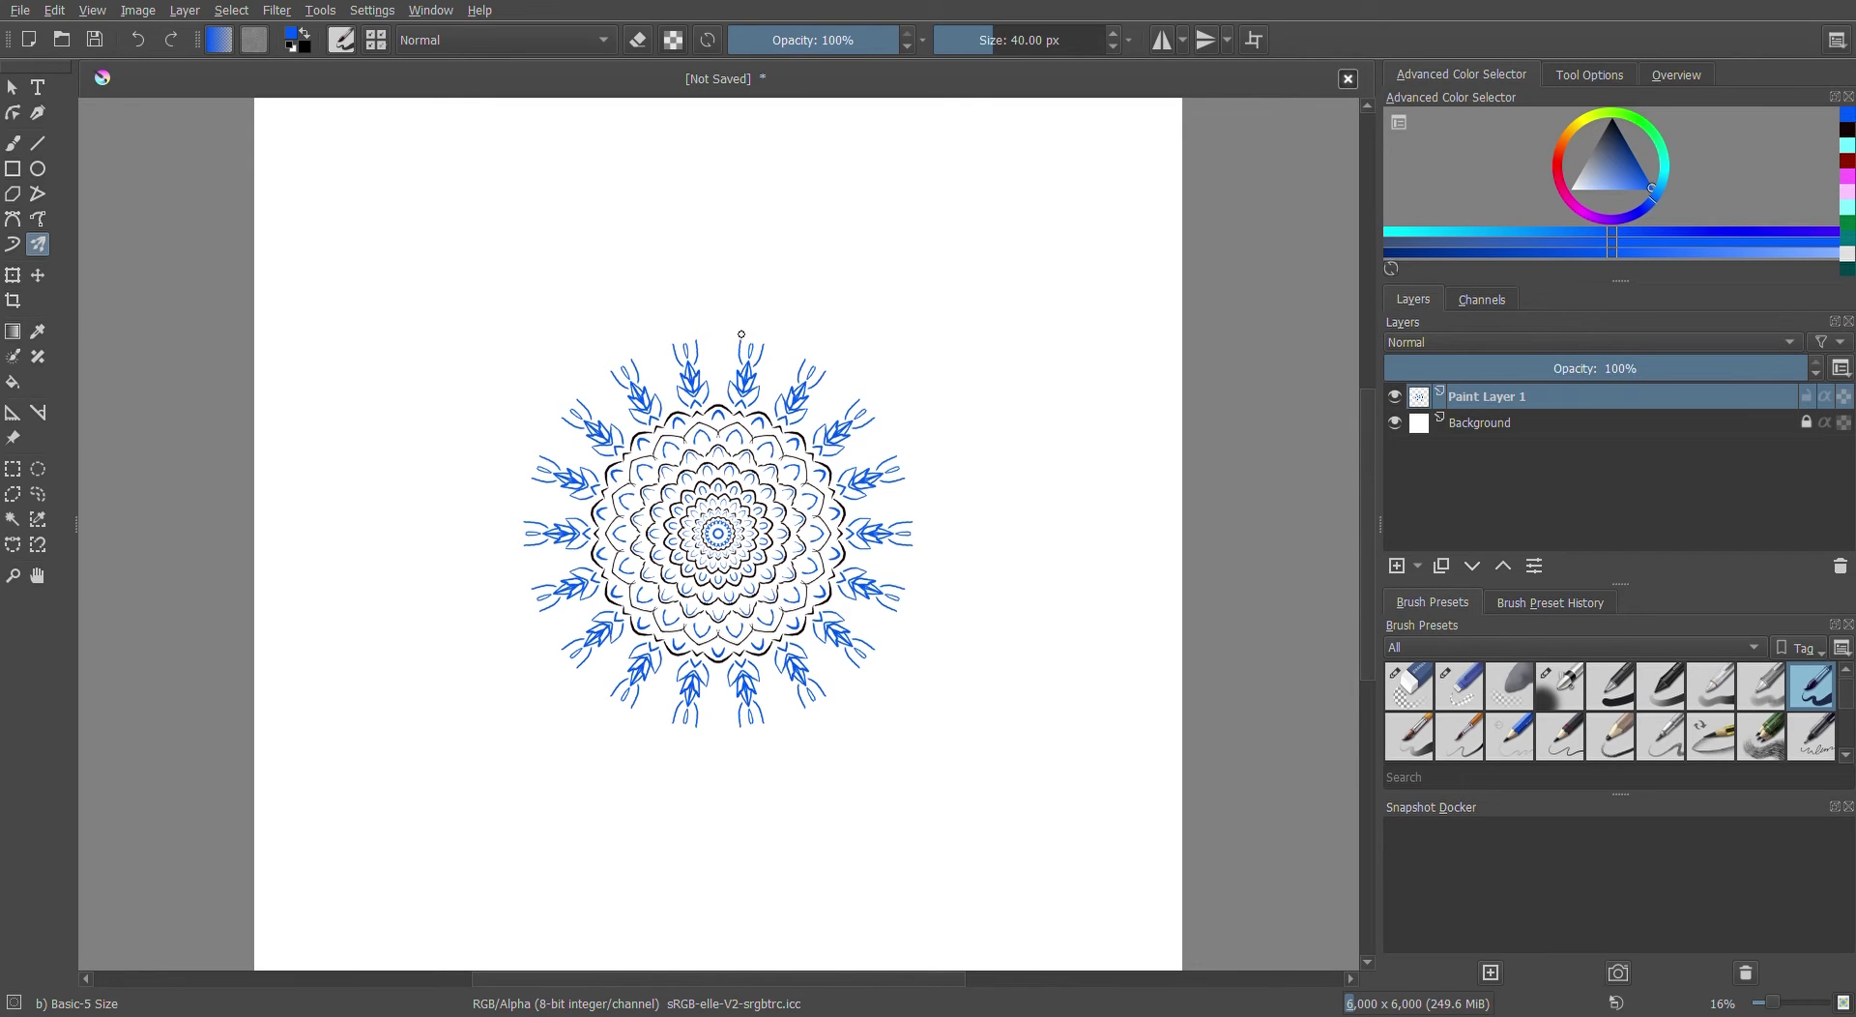
{"action": "left_click", "coordinate": [1849, 130]}
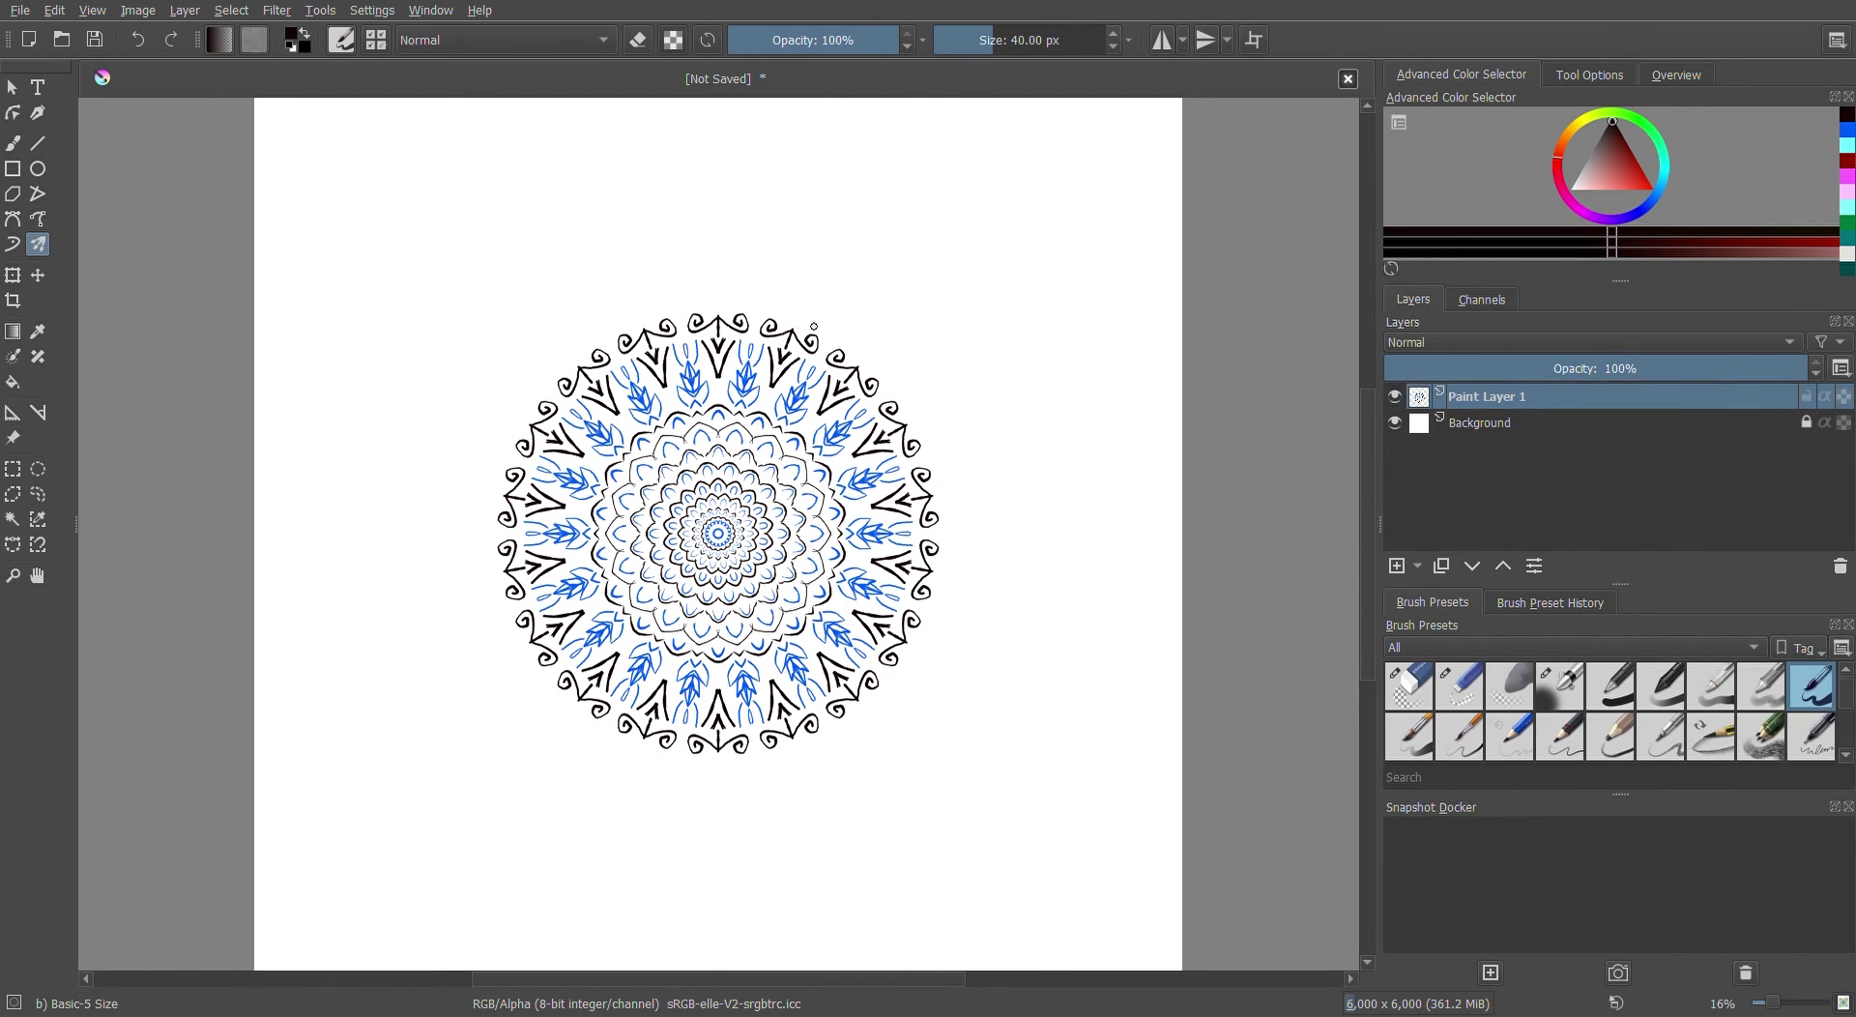
- Draw a ring of large blue outlined teardrop petals around the mandala's edge
{"action": "left_click", "coordinate": [1849, 133]}
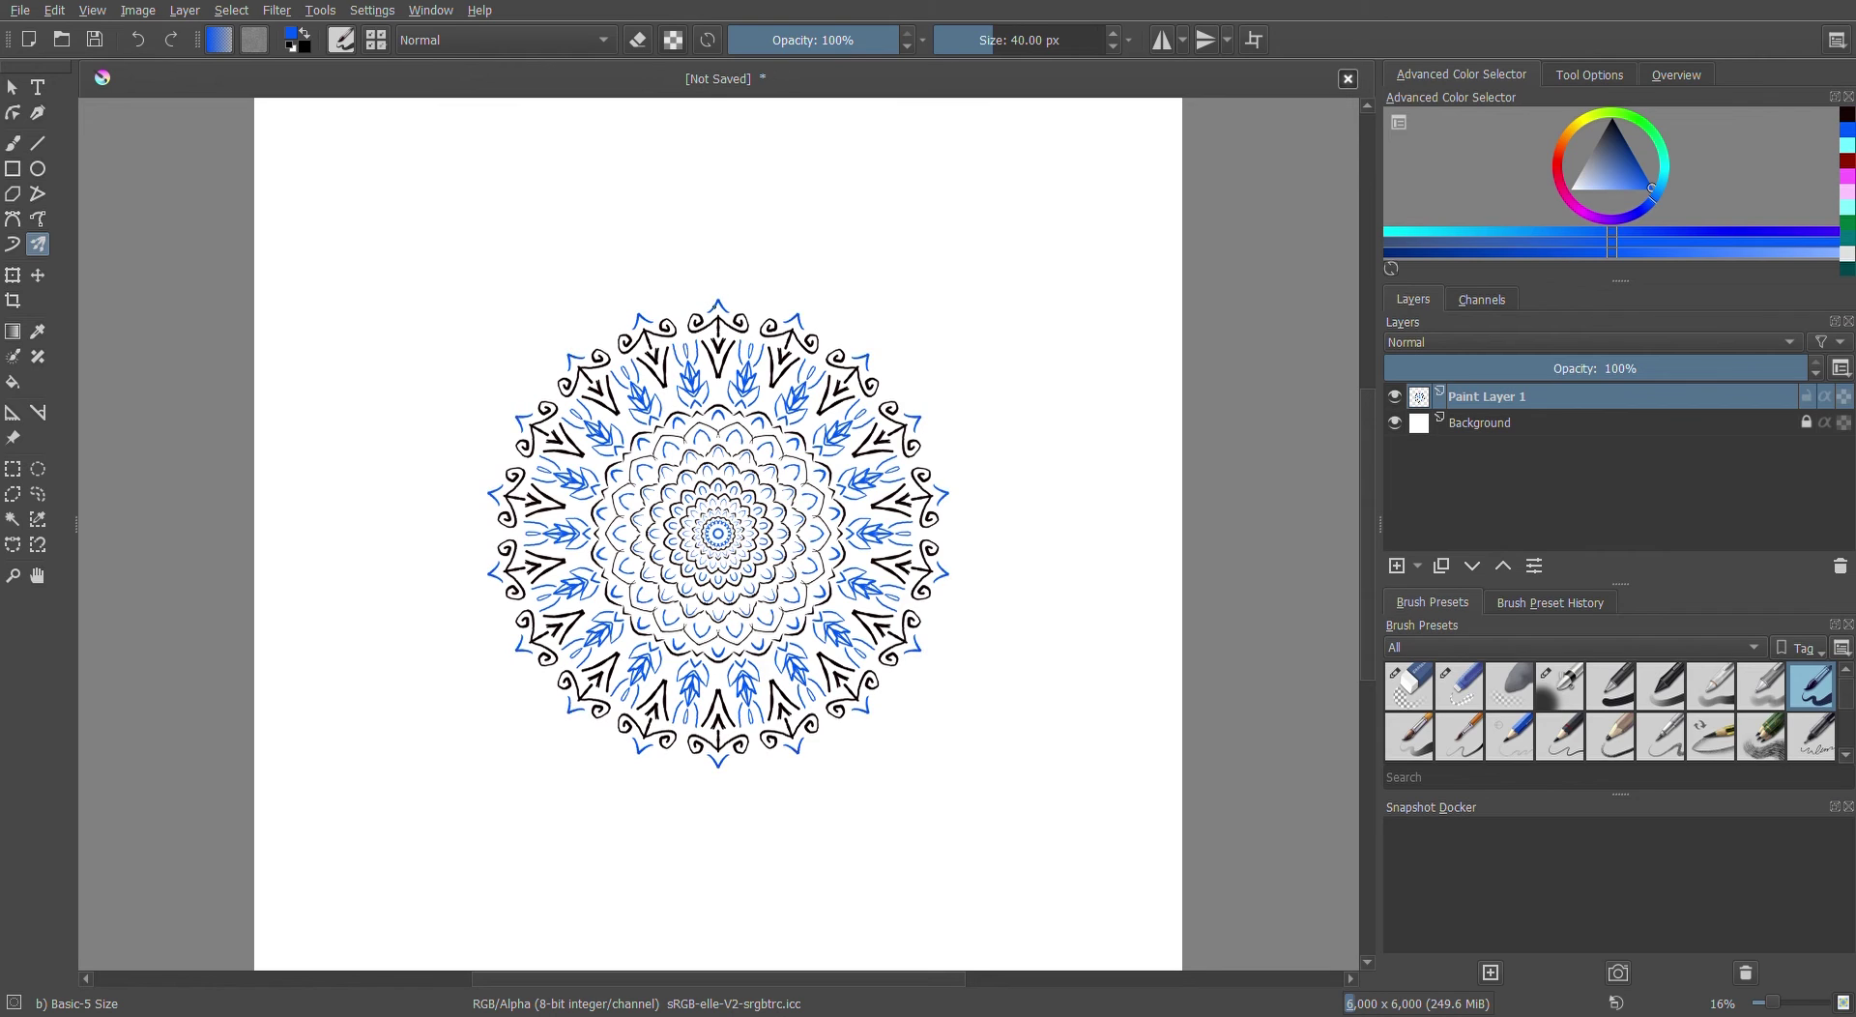
{"action": "left_click", "coordinate": [718, 311]}
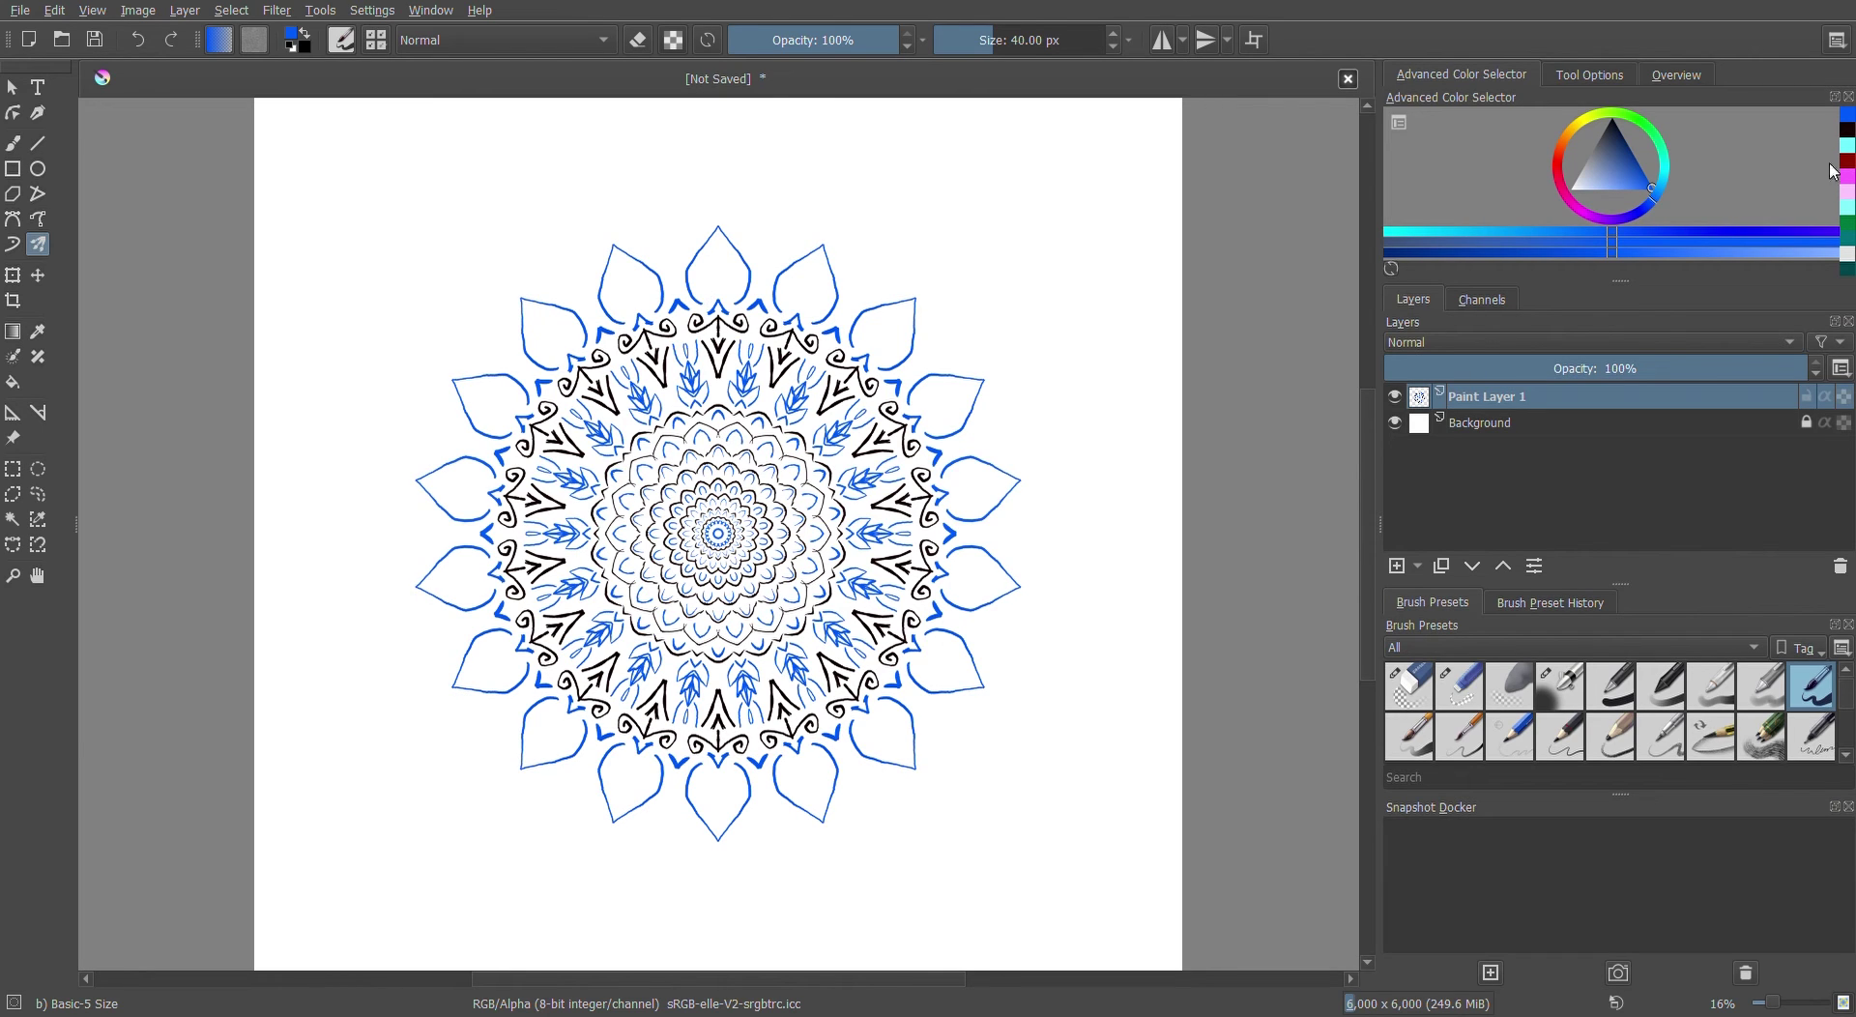
- Add black inner outlines inside the blue petals and long wavy black rays between them
{"action": "left_click", "coordinate": [1849, 131]}
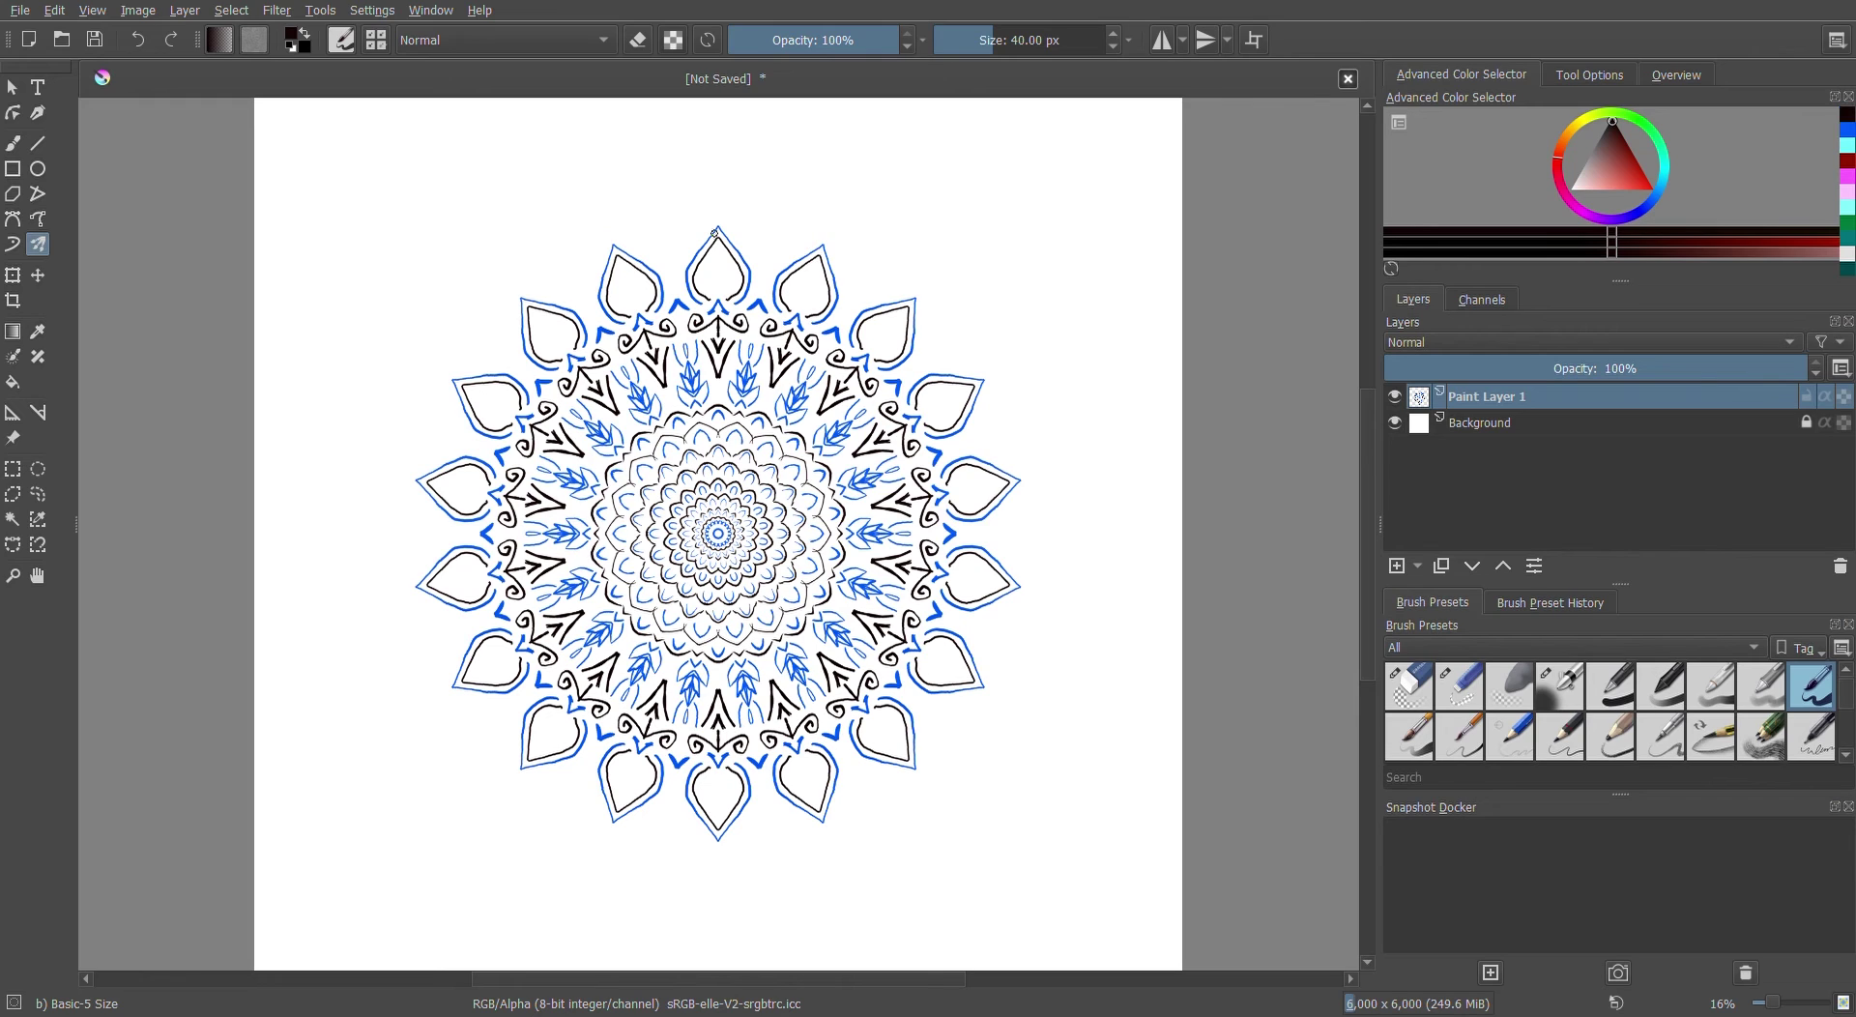
{"action": "left_click", "coordinate": [1849, 132]}
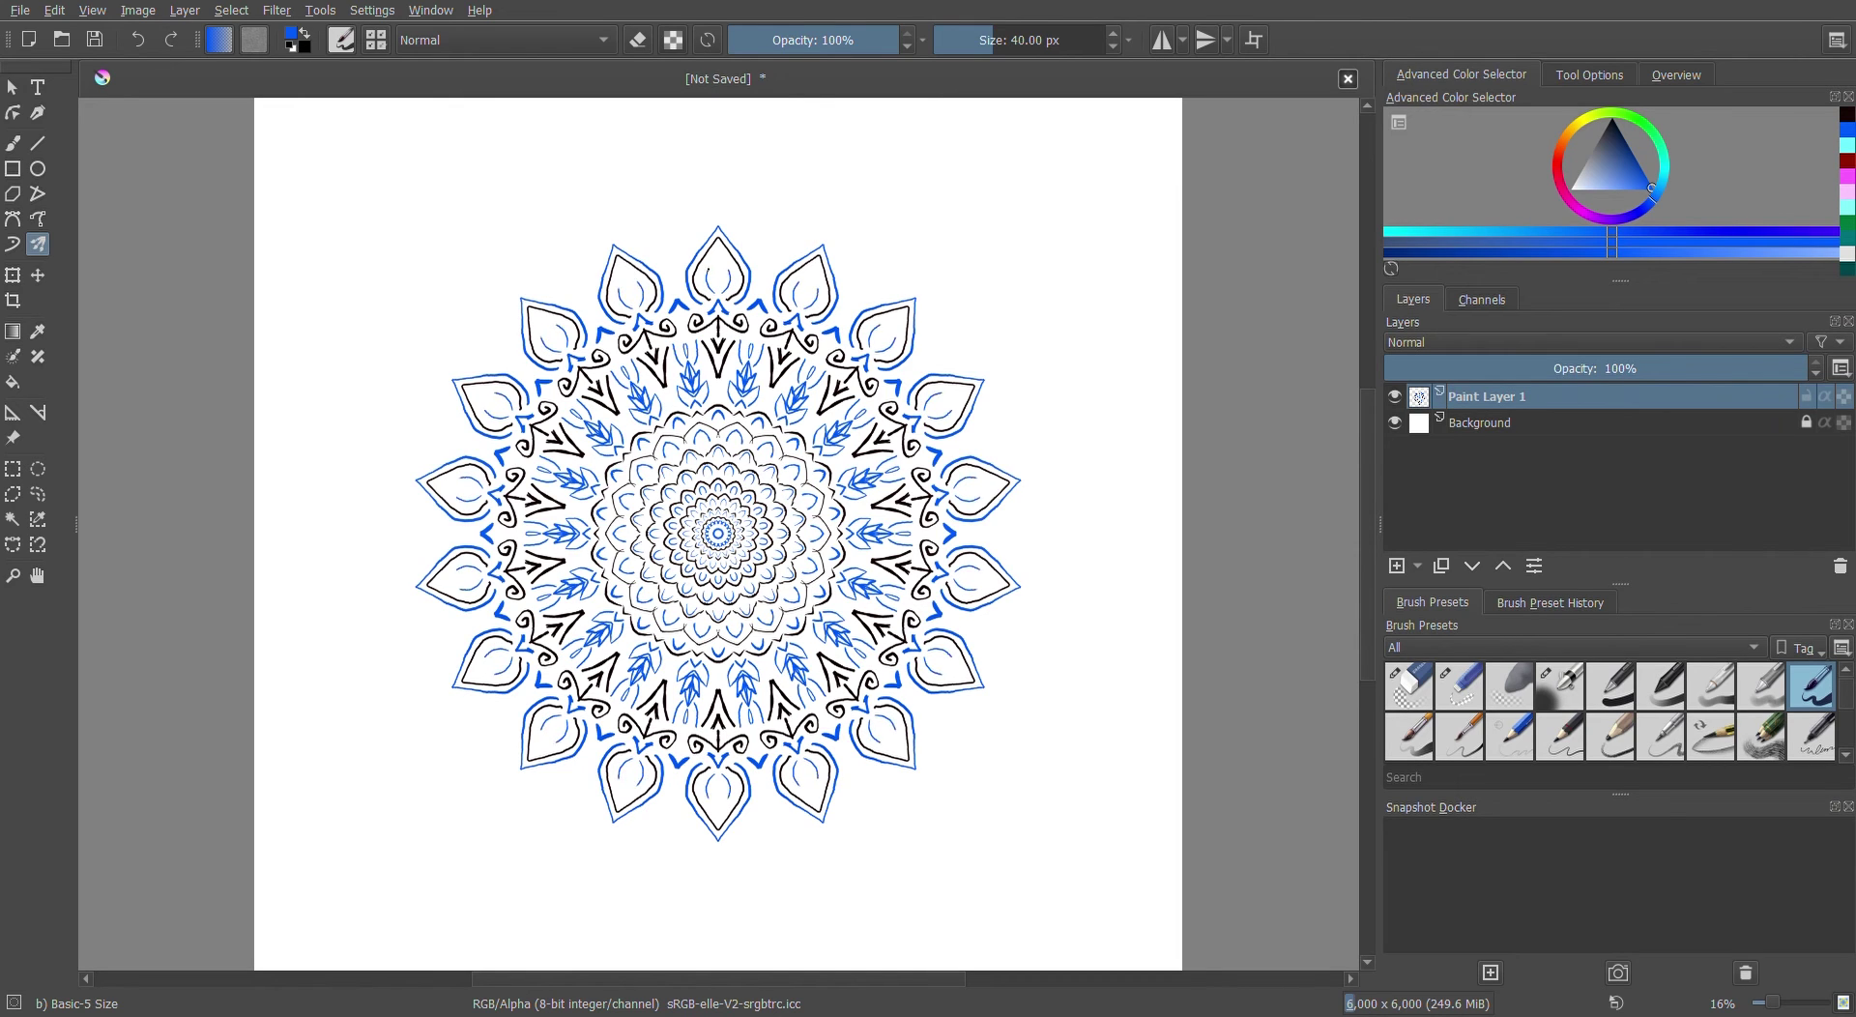
{"action": "left_click", "coordinate": [716, 249]}
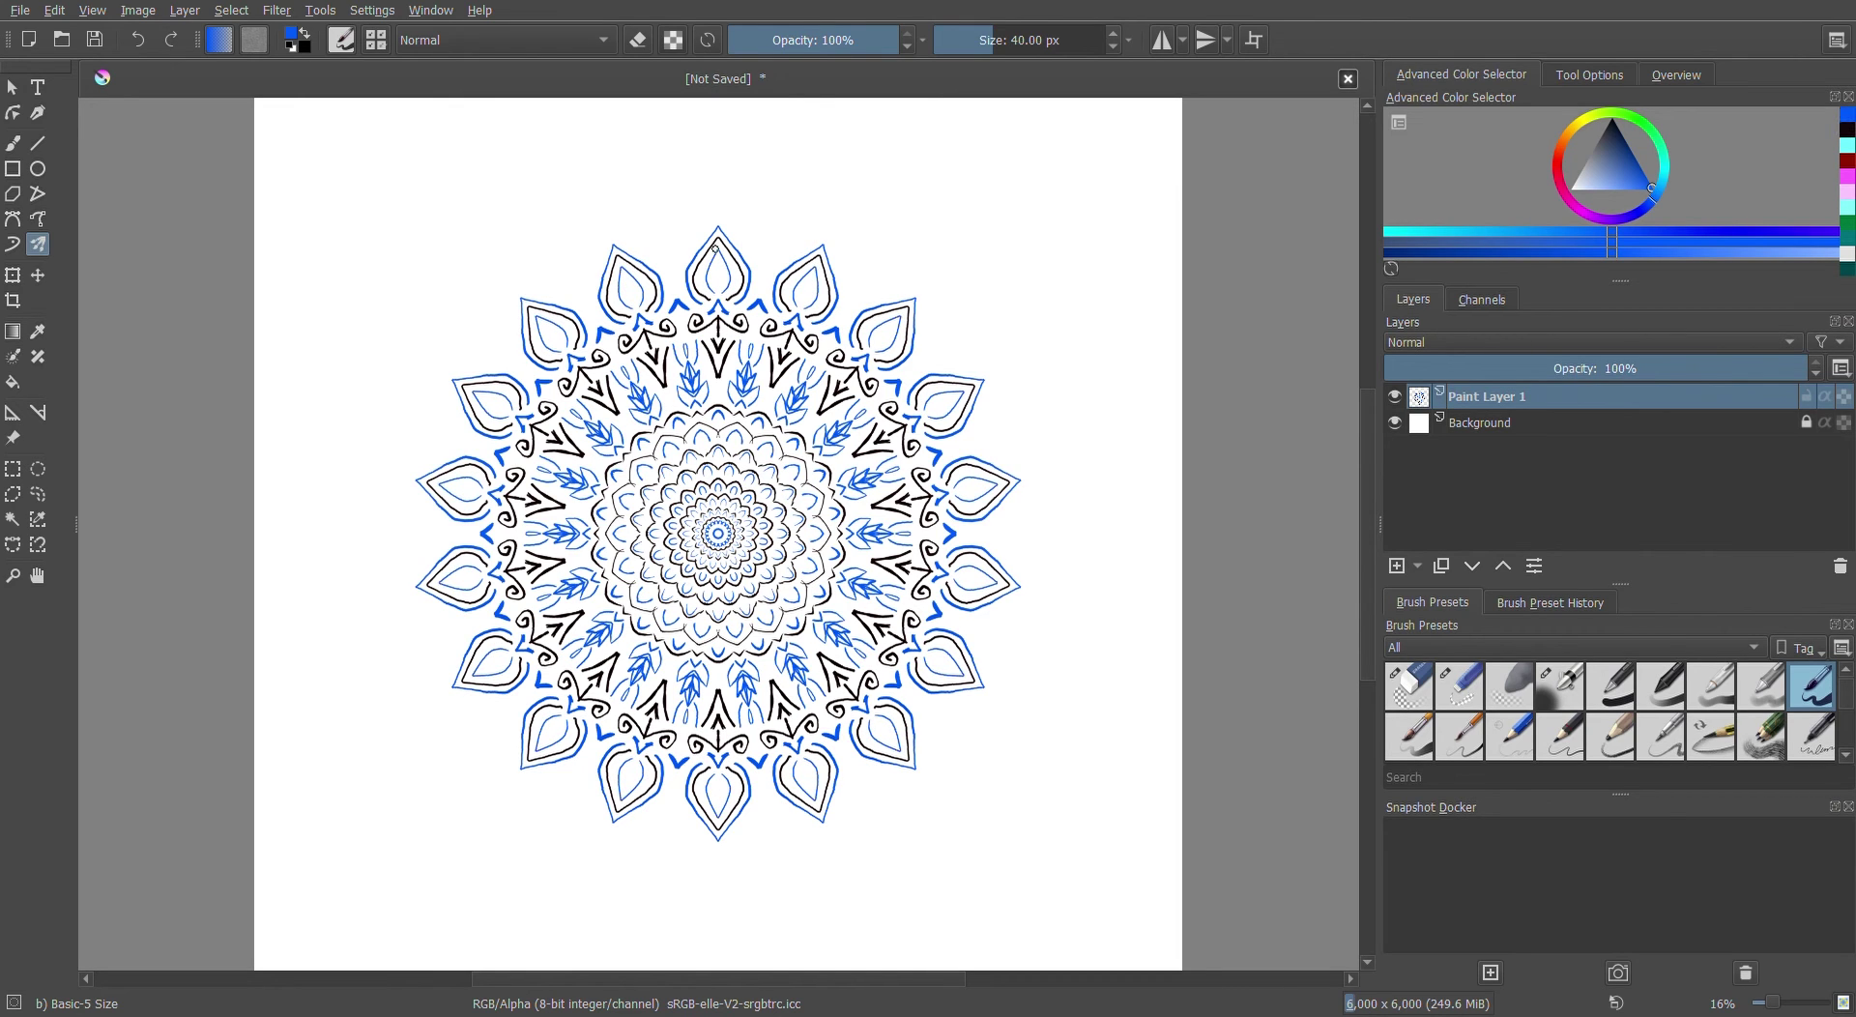
{"action": "left_click", "coordinate": [1850, 132]}
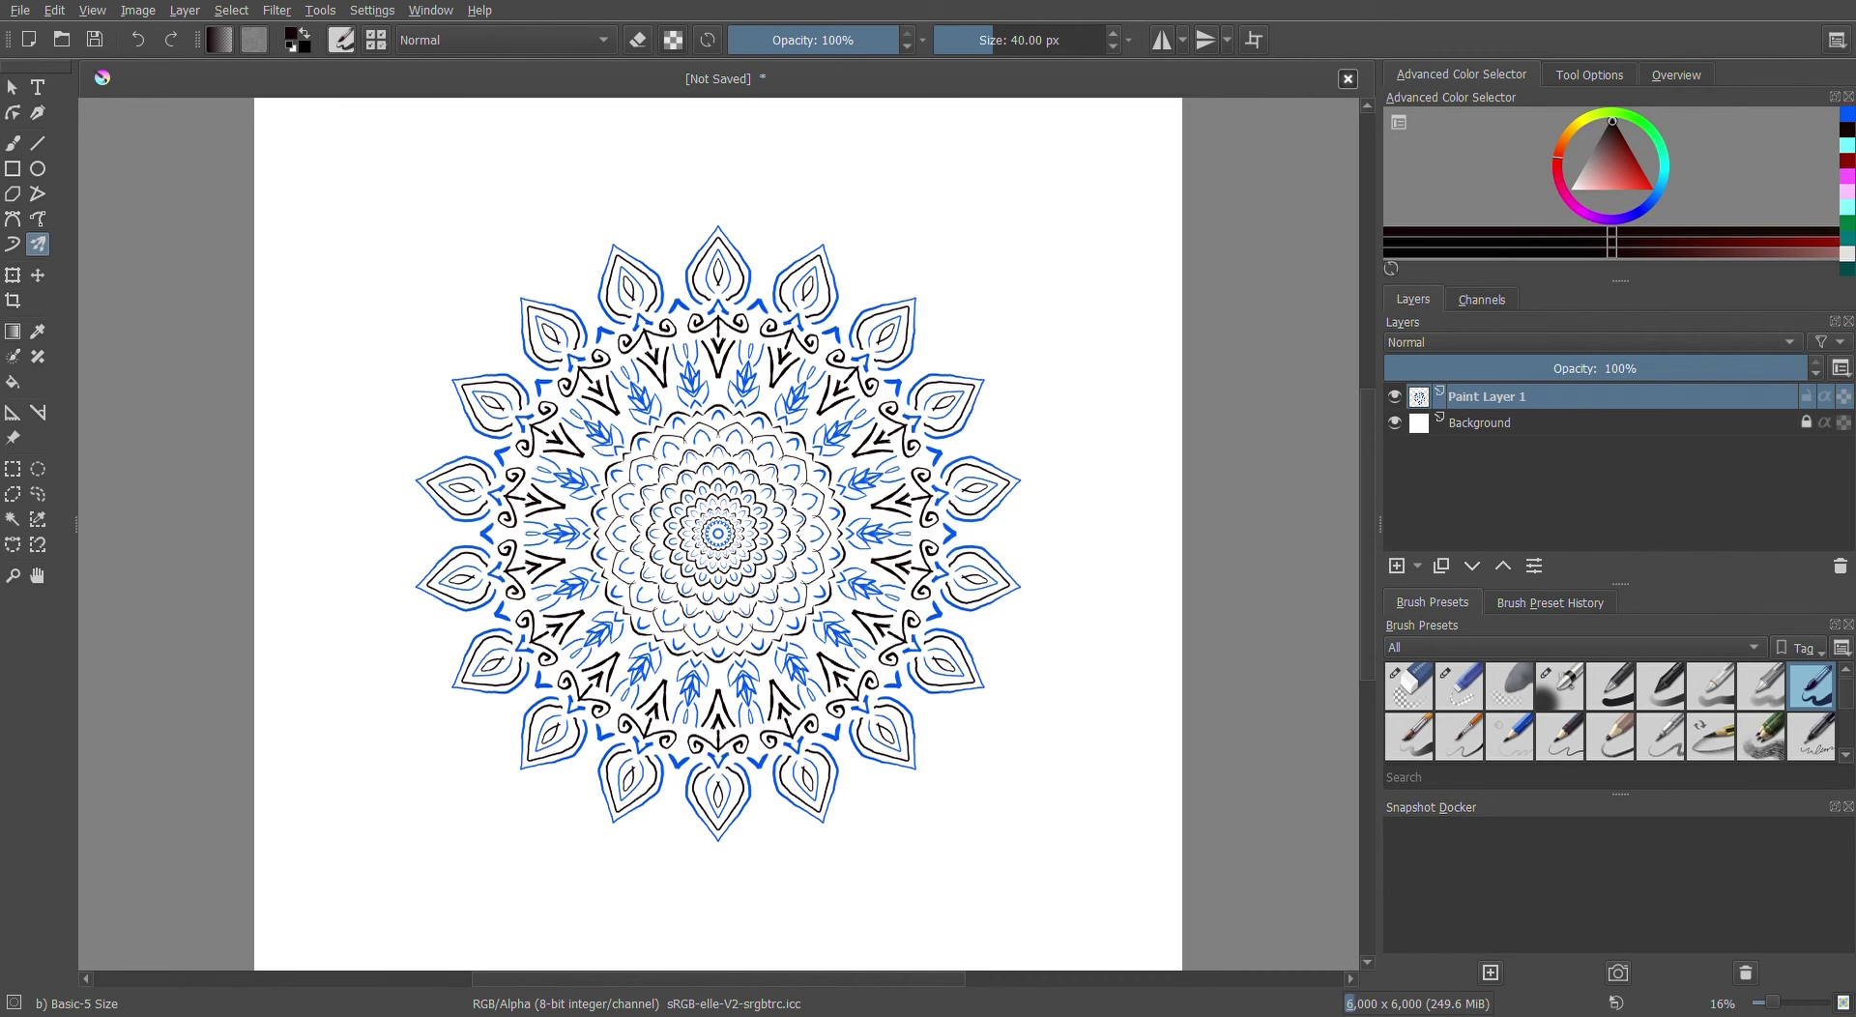
{"action": "left_click", "coordinate": [716, 256]}
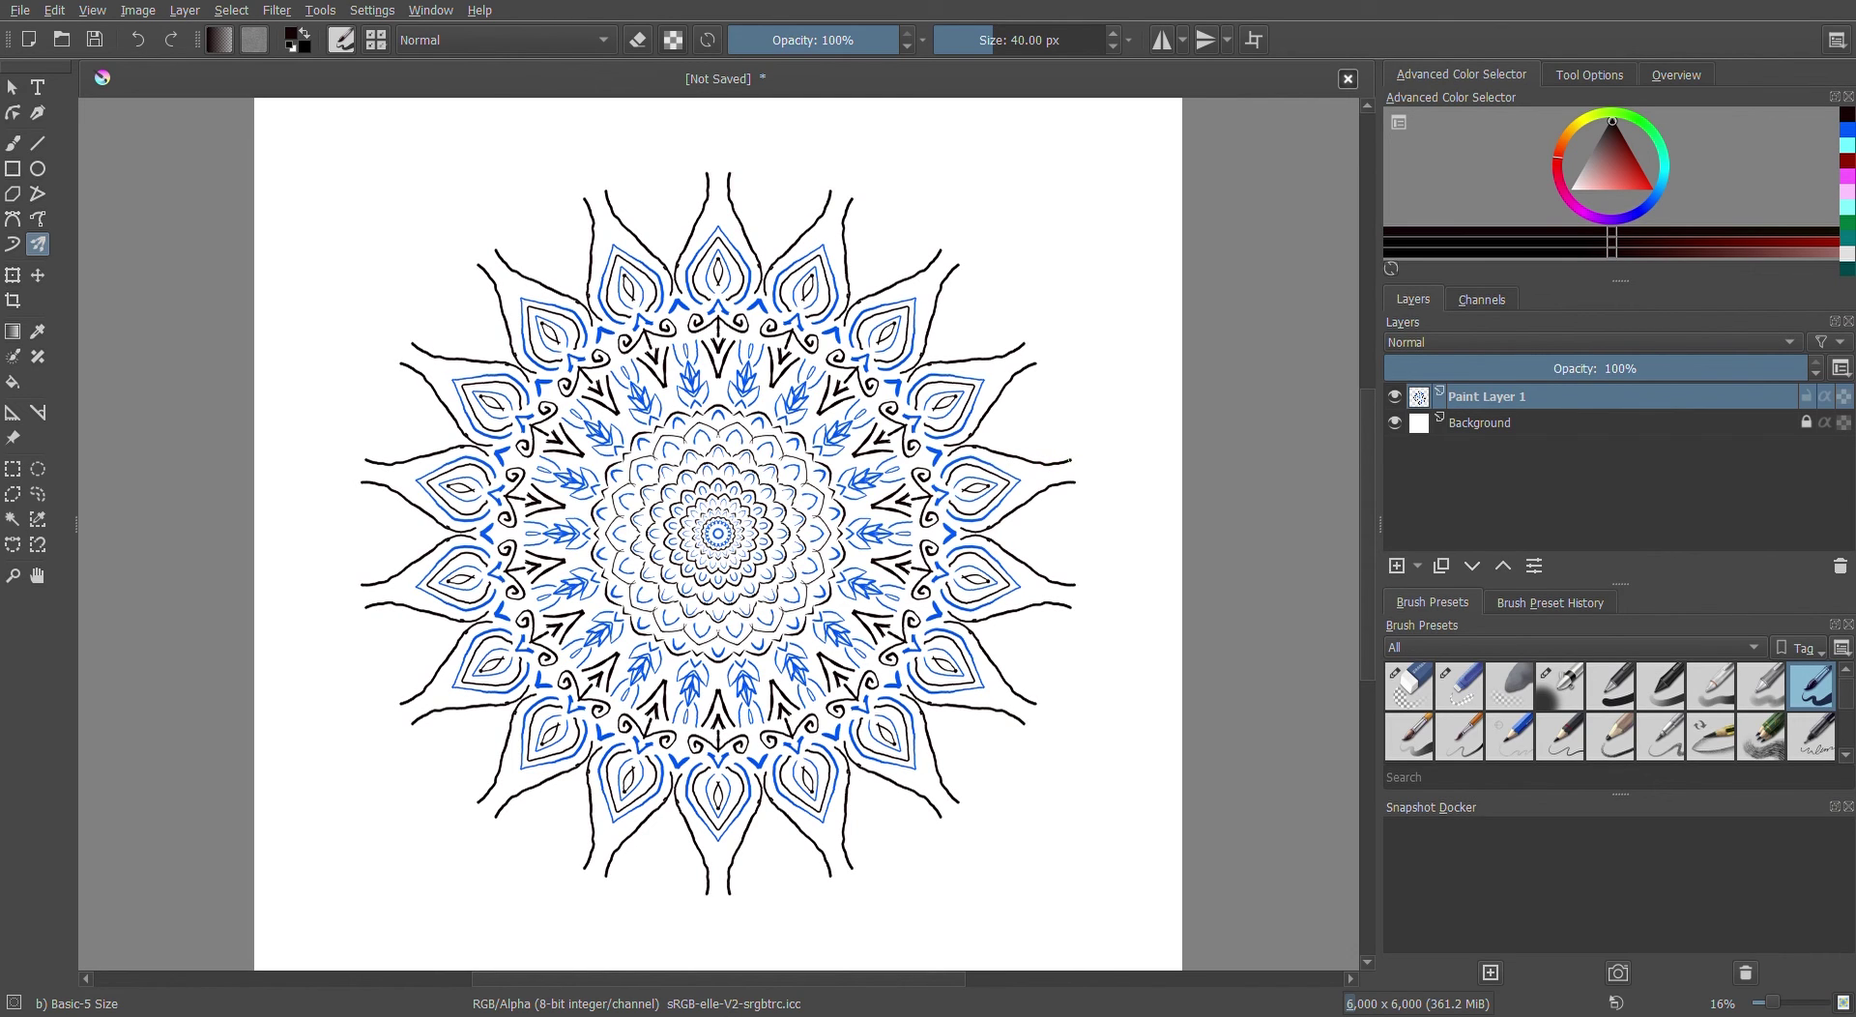
- Redo the outer black outline as a thin pointed star shape with dots at each tip
{"action": "left_click", "coordinate": [138, 40]}
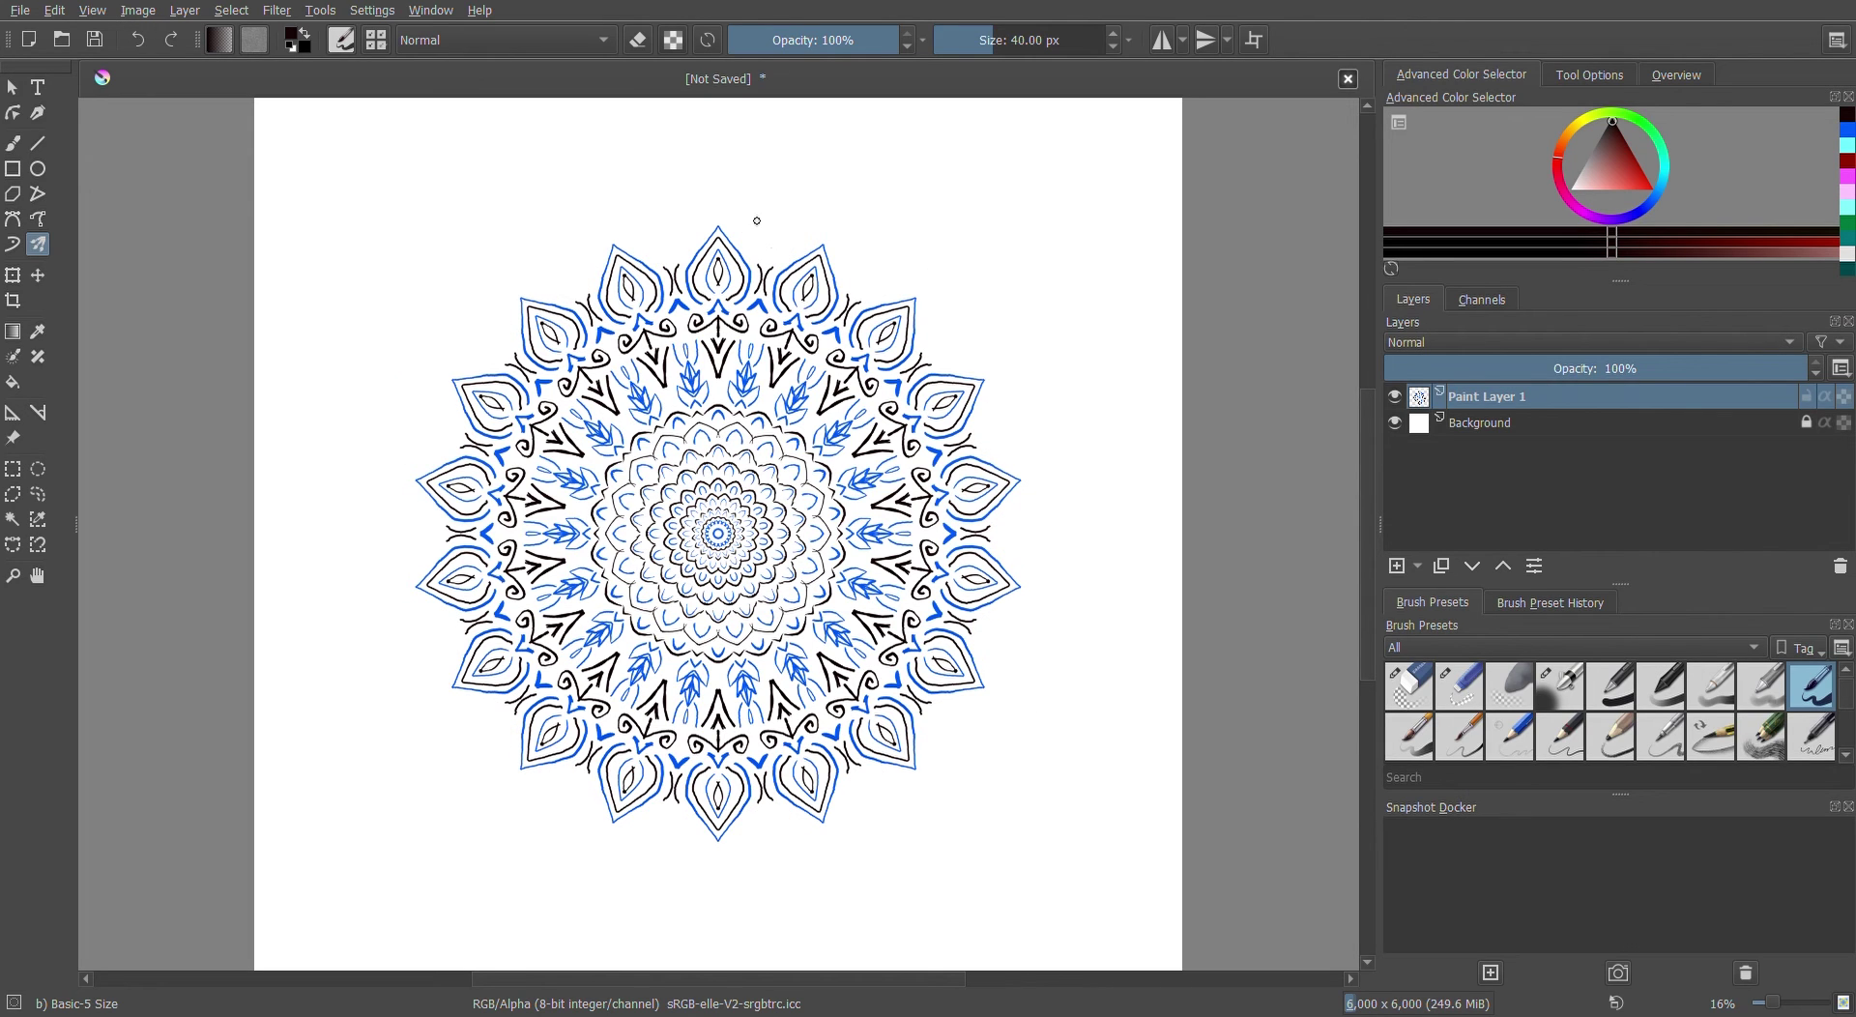
{"action": "left_click", "coordinate": [139, 40]}
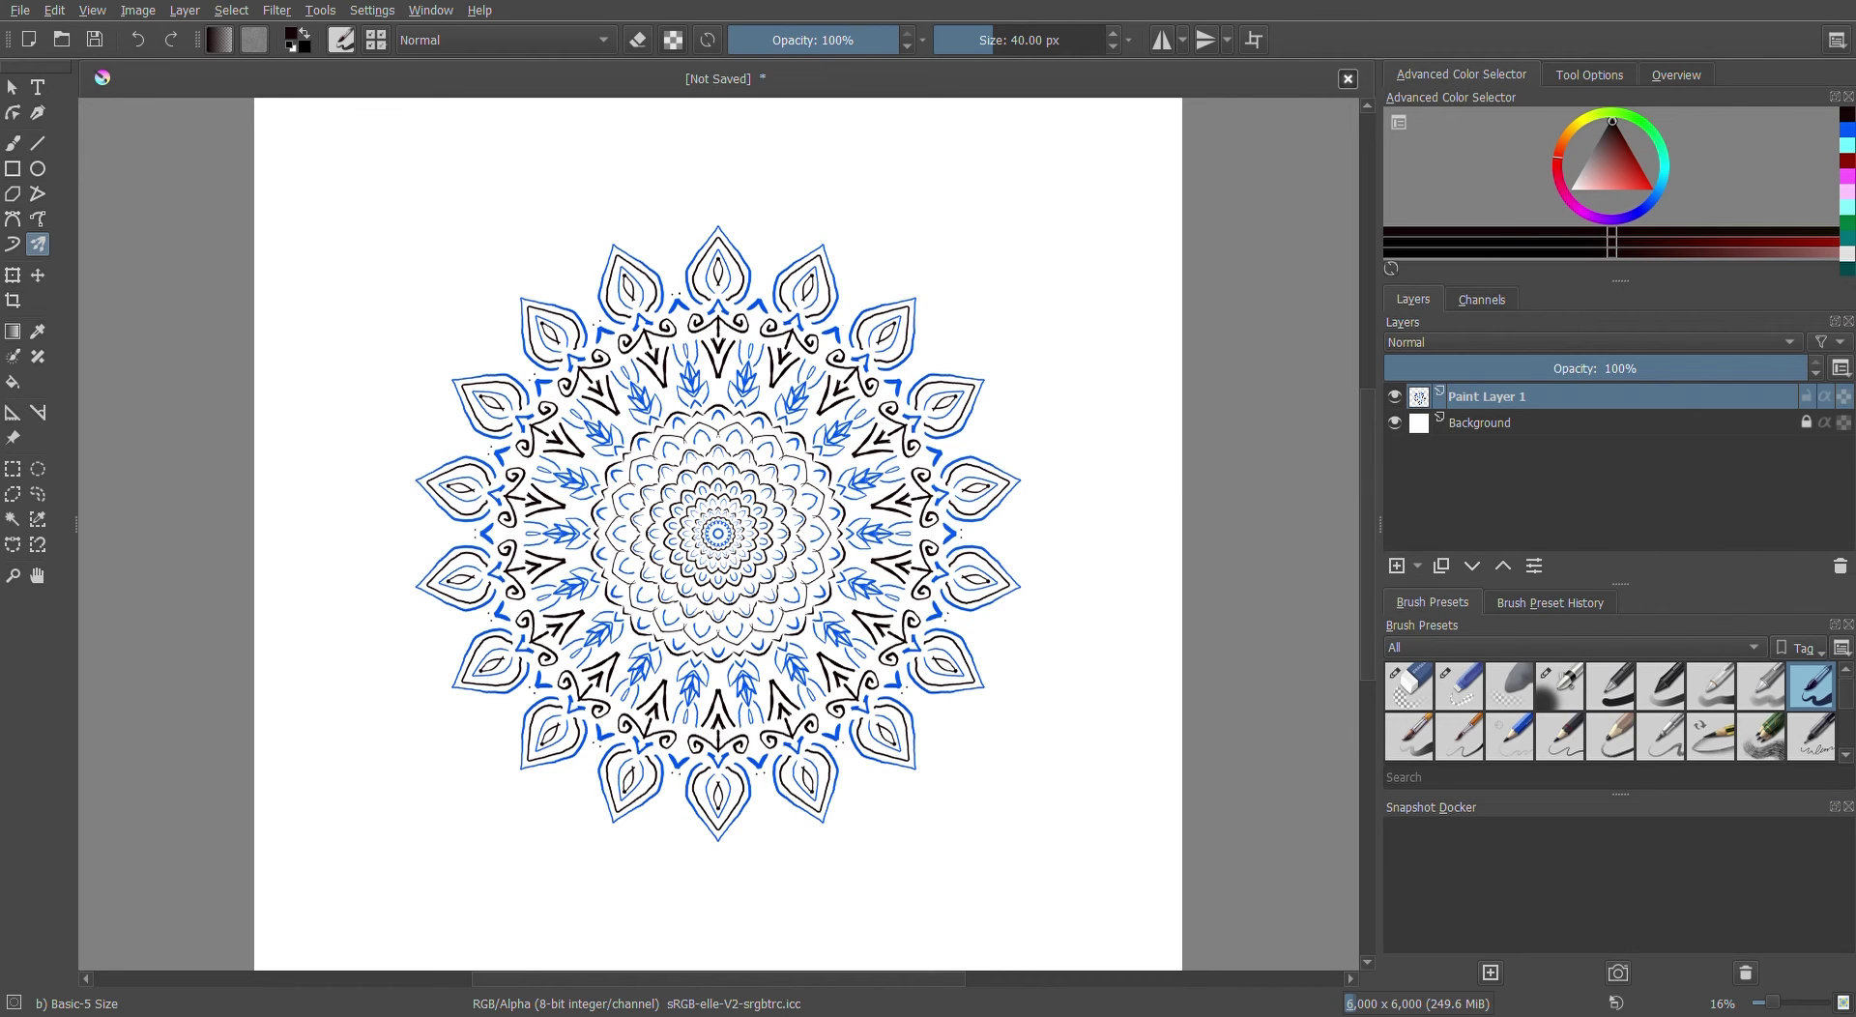
{"action": "key", "text": "ctrl+shift+z"}
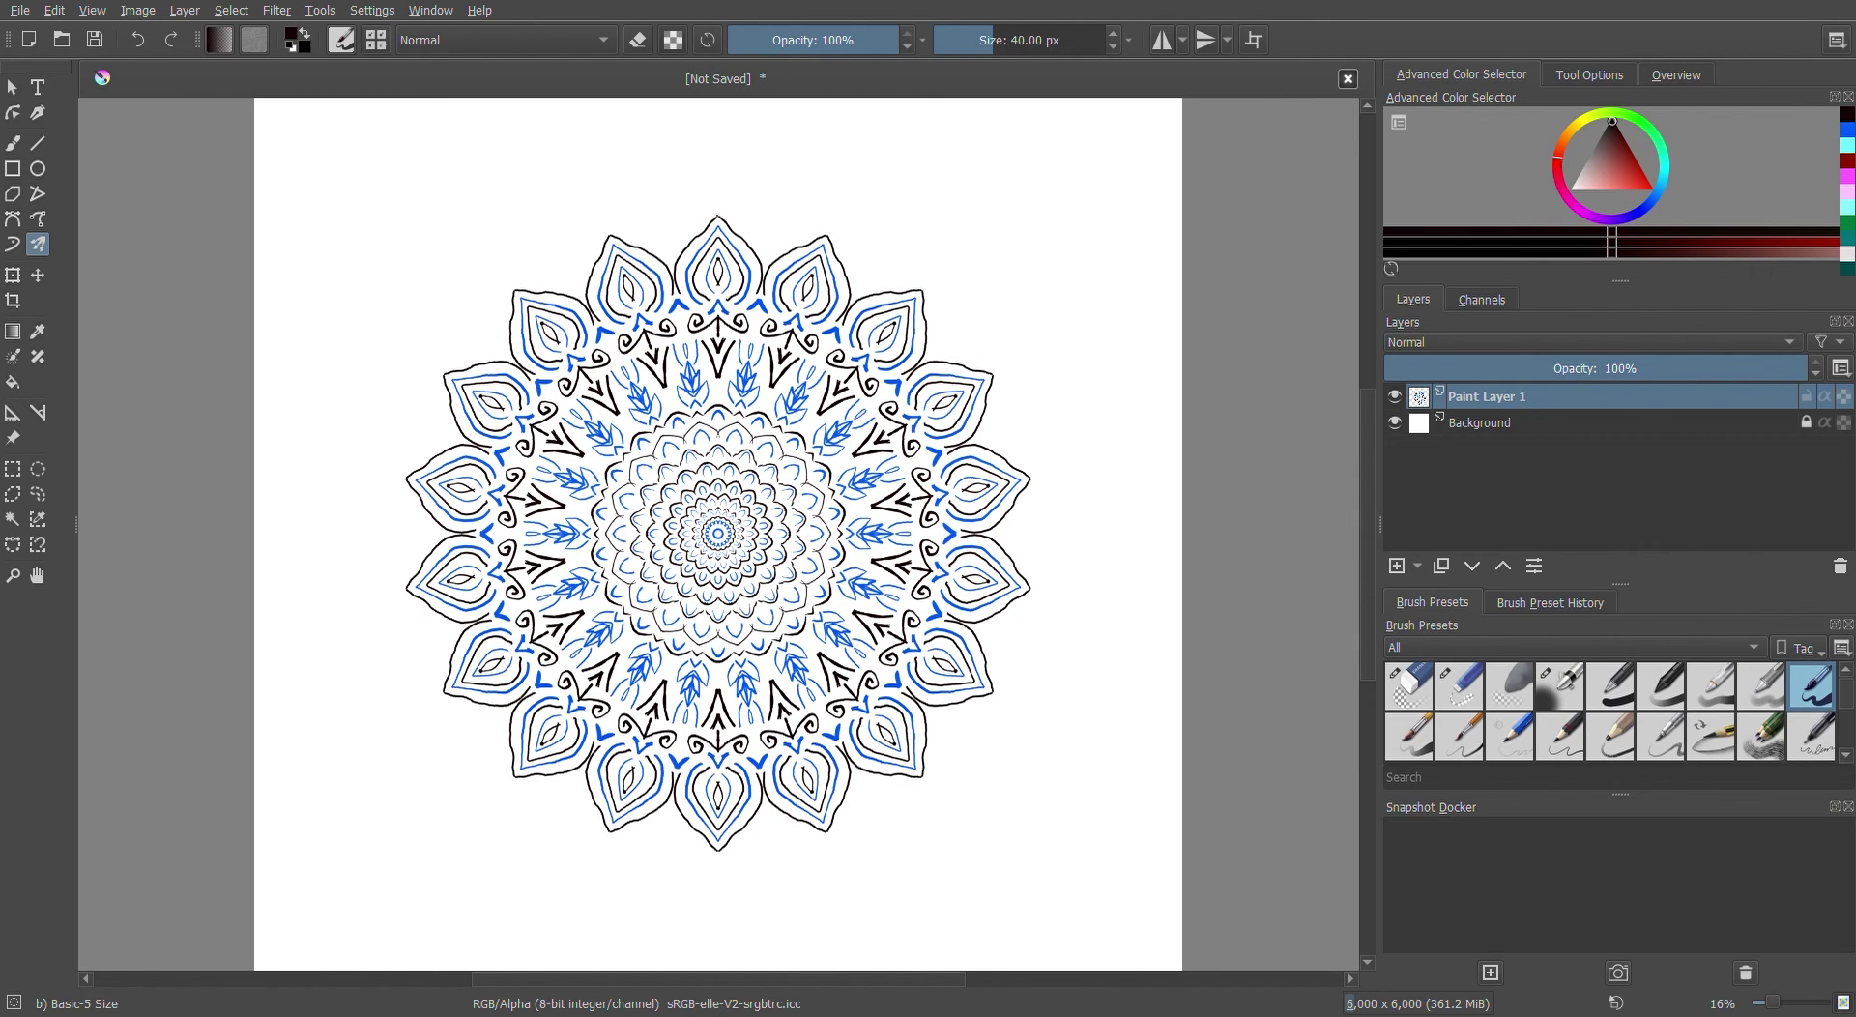
{"action": "left_click_drag", "start_coordinate": [708, 223], "coordinate": [727, 215]}
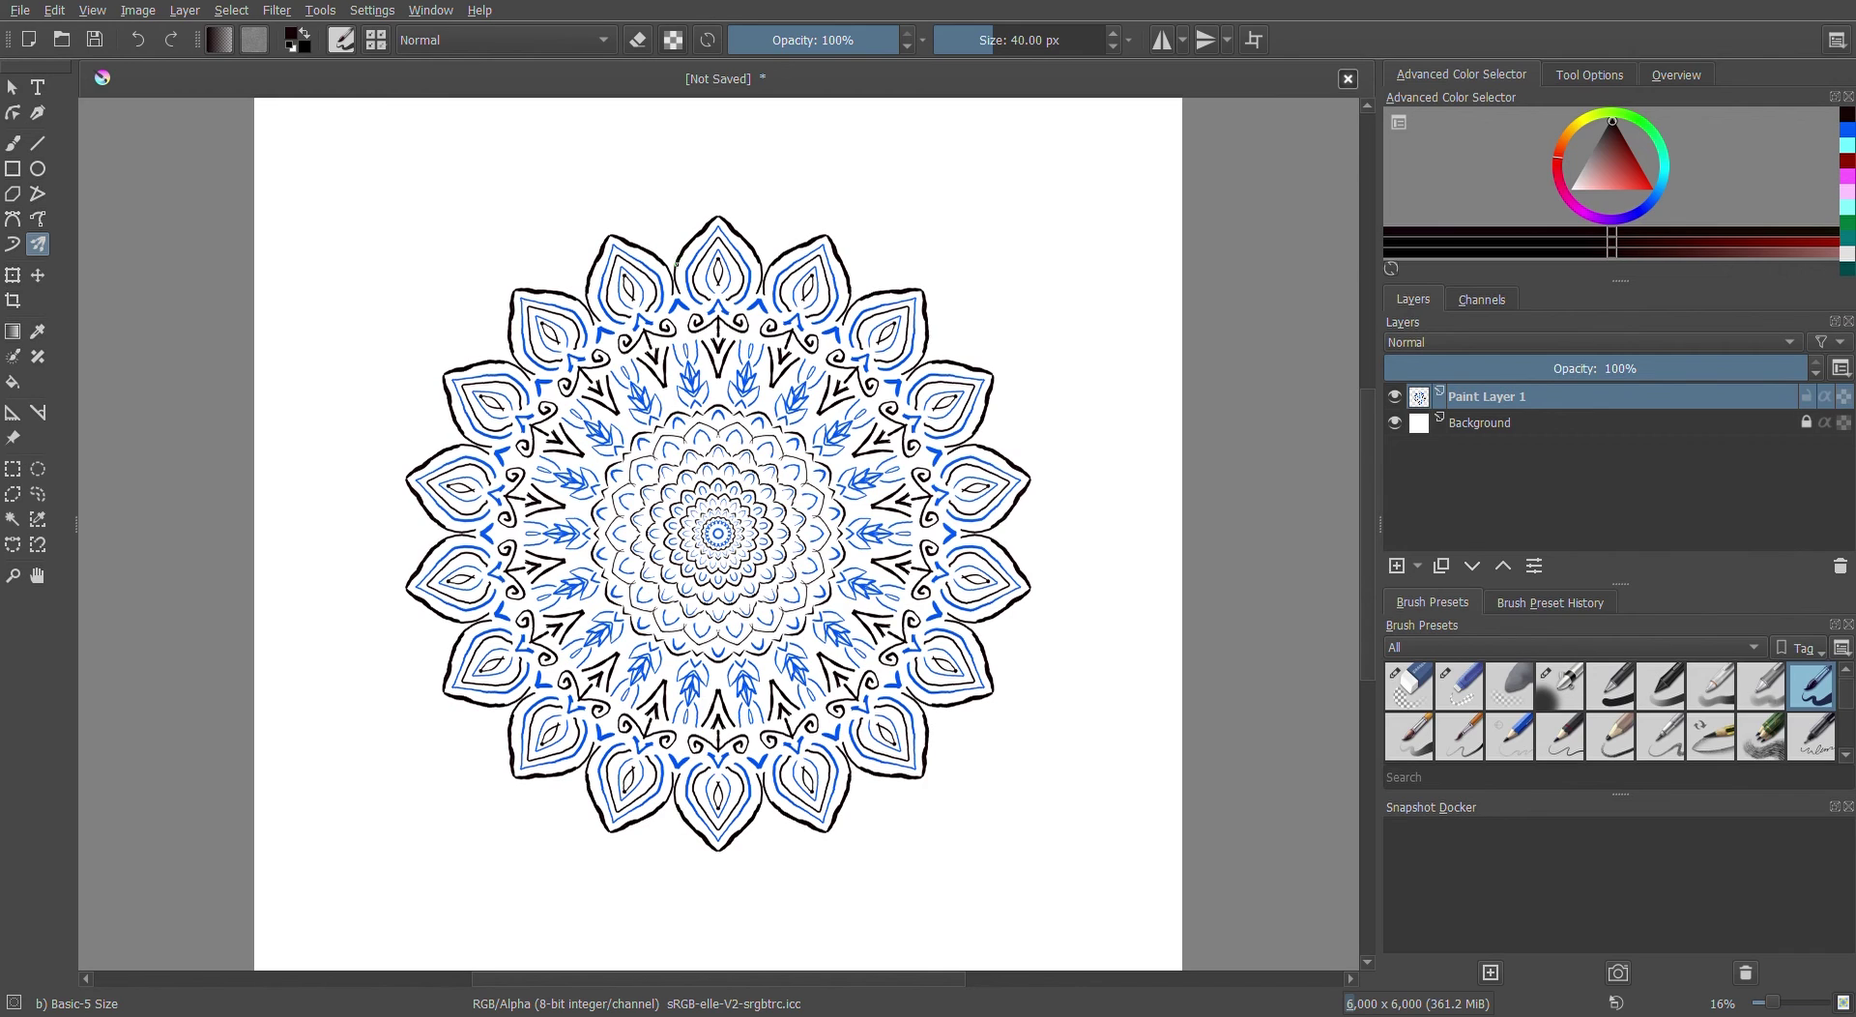
{"action": "left_click_drag", "start_coordinate": [676, 262], "coordinate": [674, 273]}
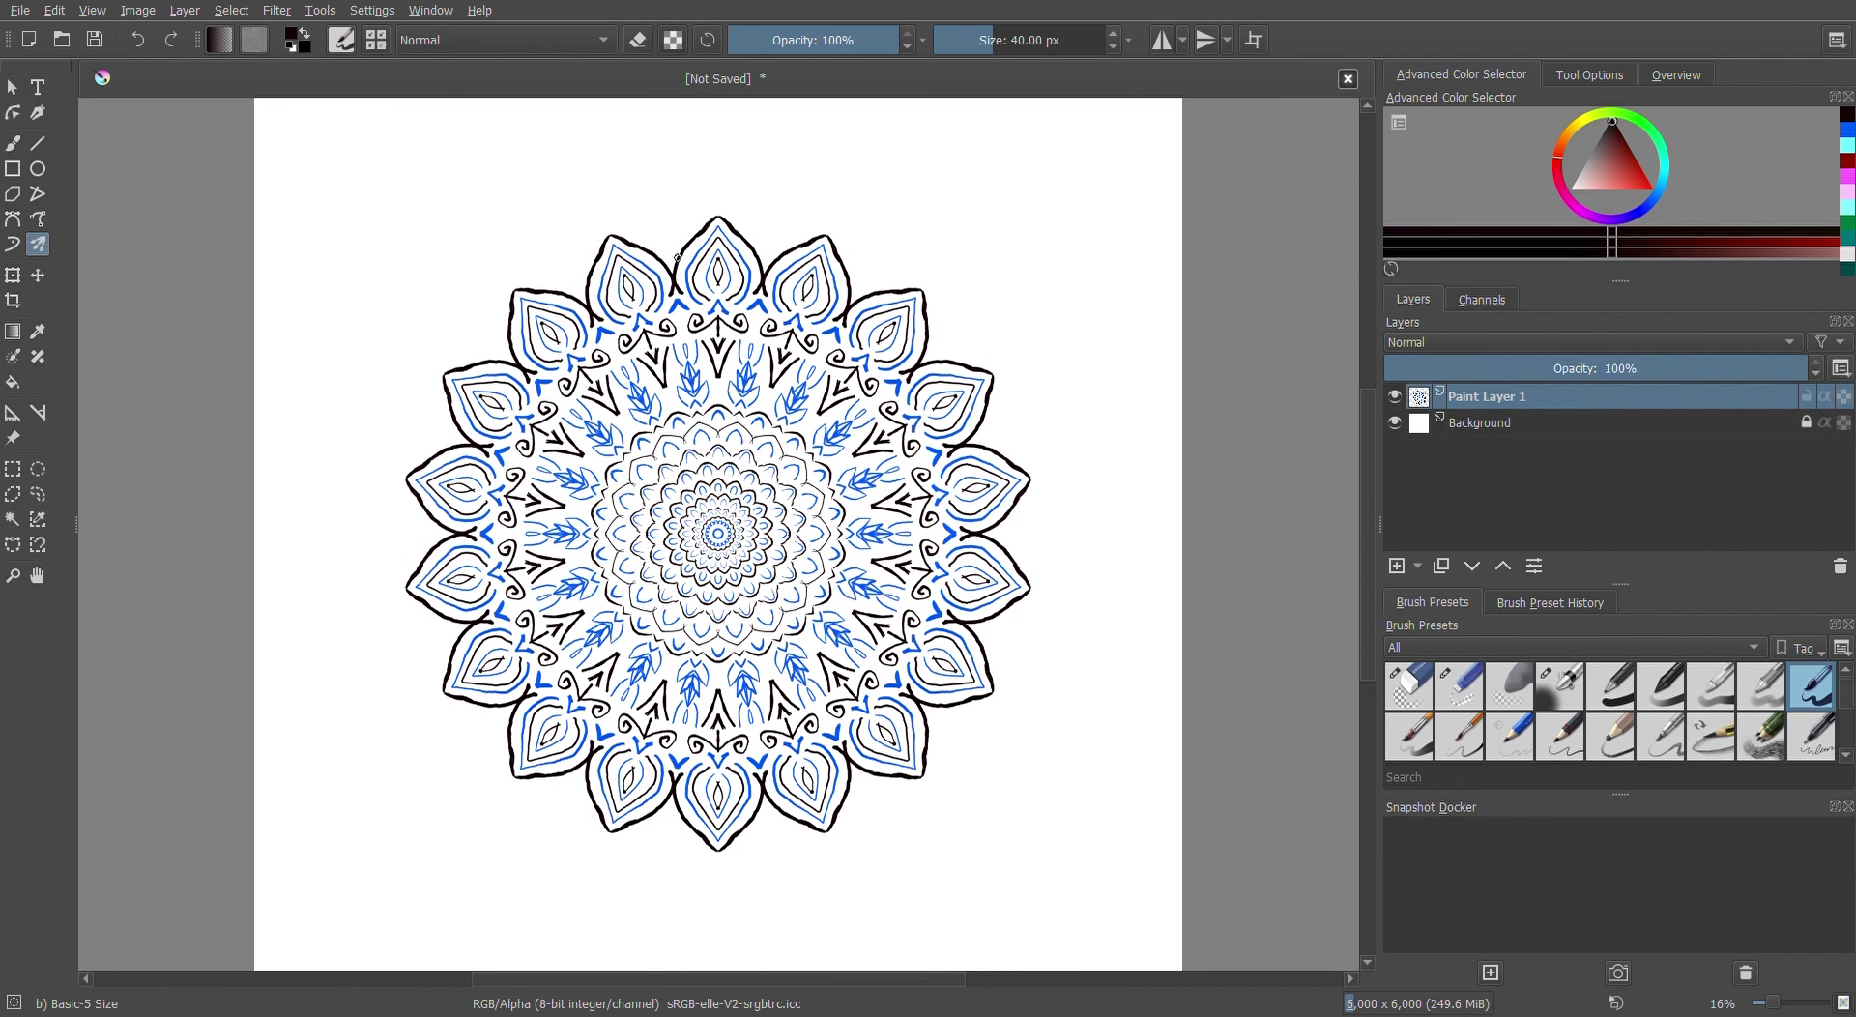
{"action": "left_click", "coordinate": [141, 38]}
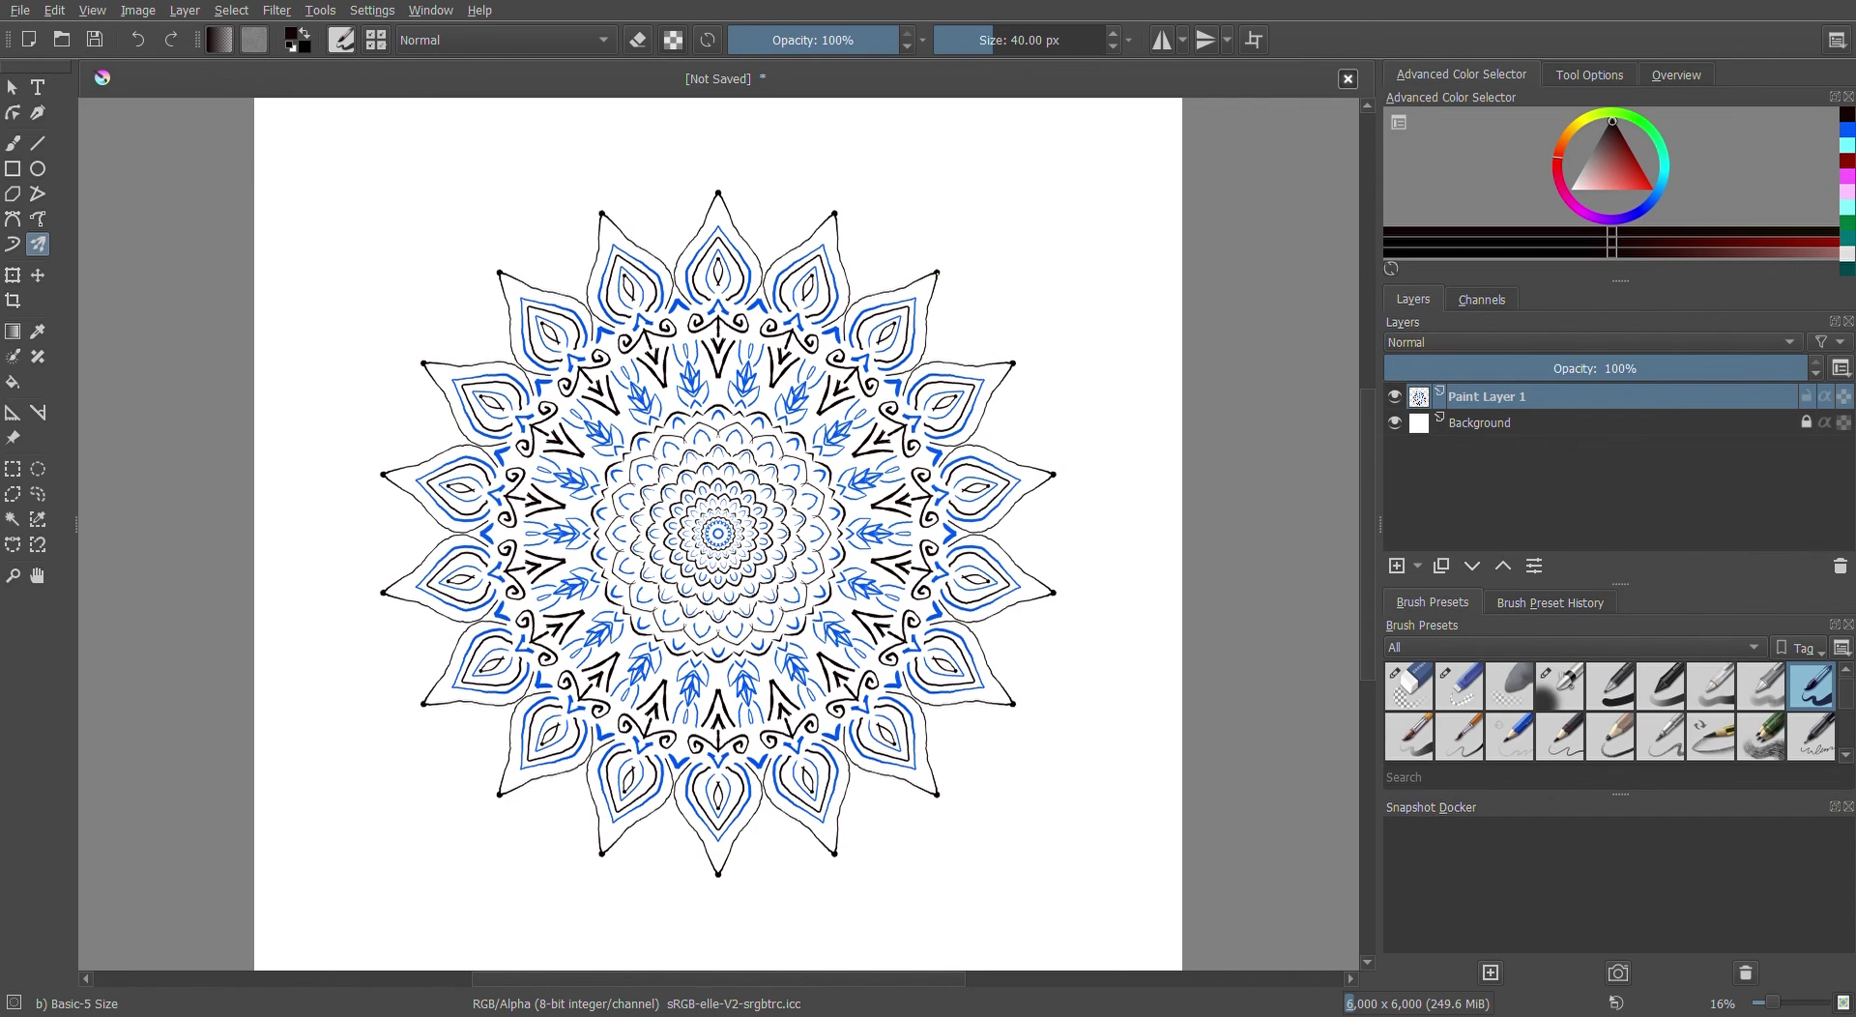
- Switch back to blue and dot every outer petal tip
{"action": "left_click", "coordinate": [1850, 131]}
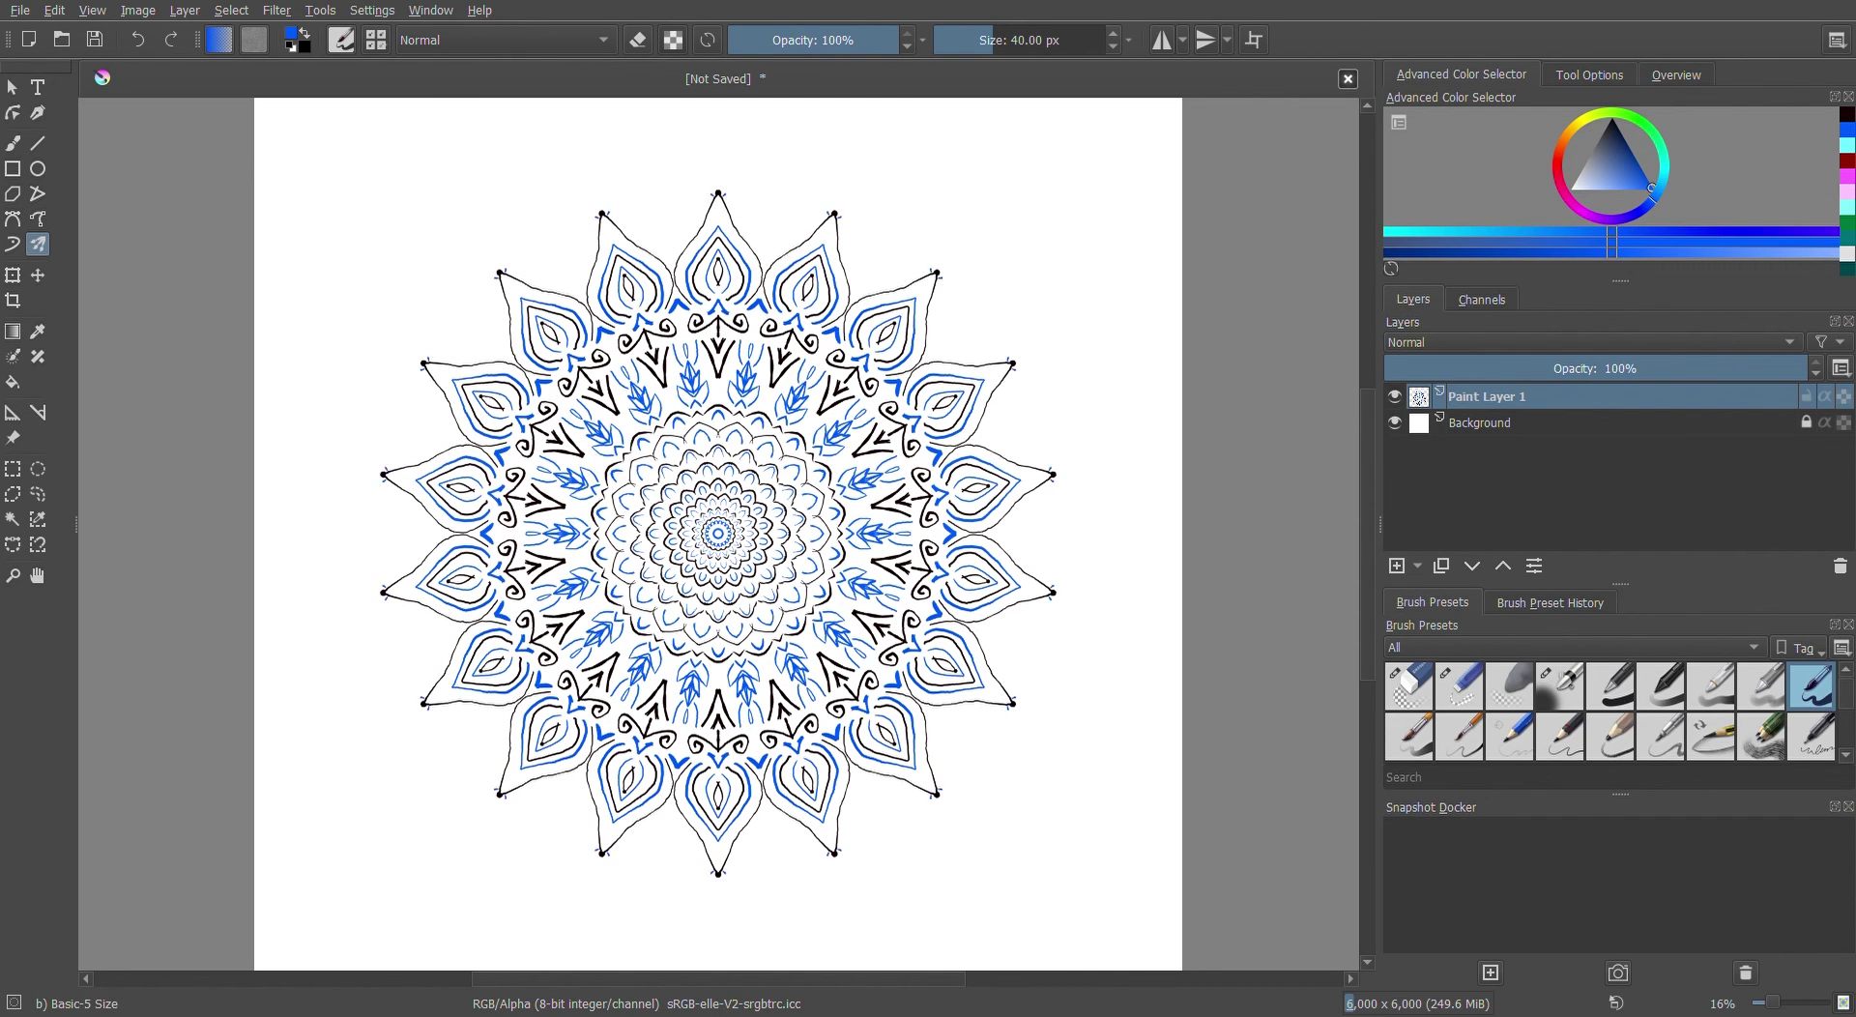
{"action": "left_click", "coordinate": [944, 266]}
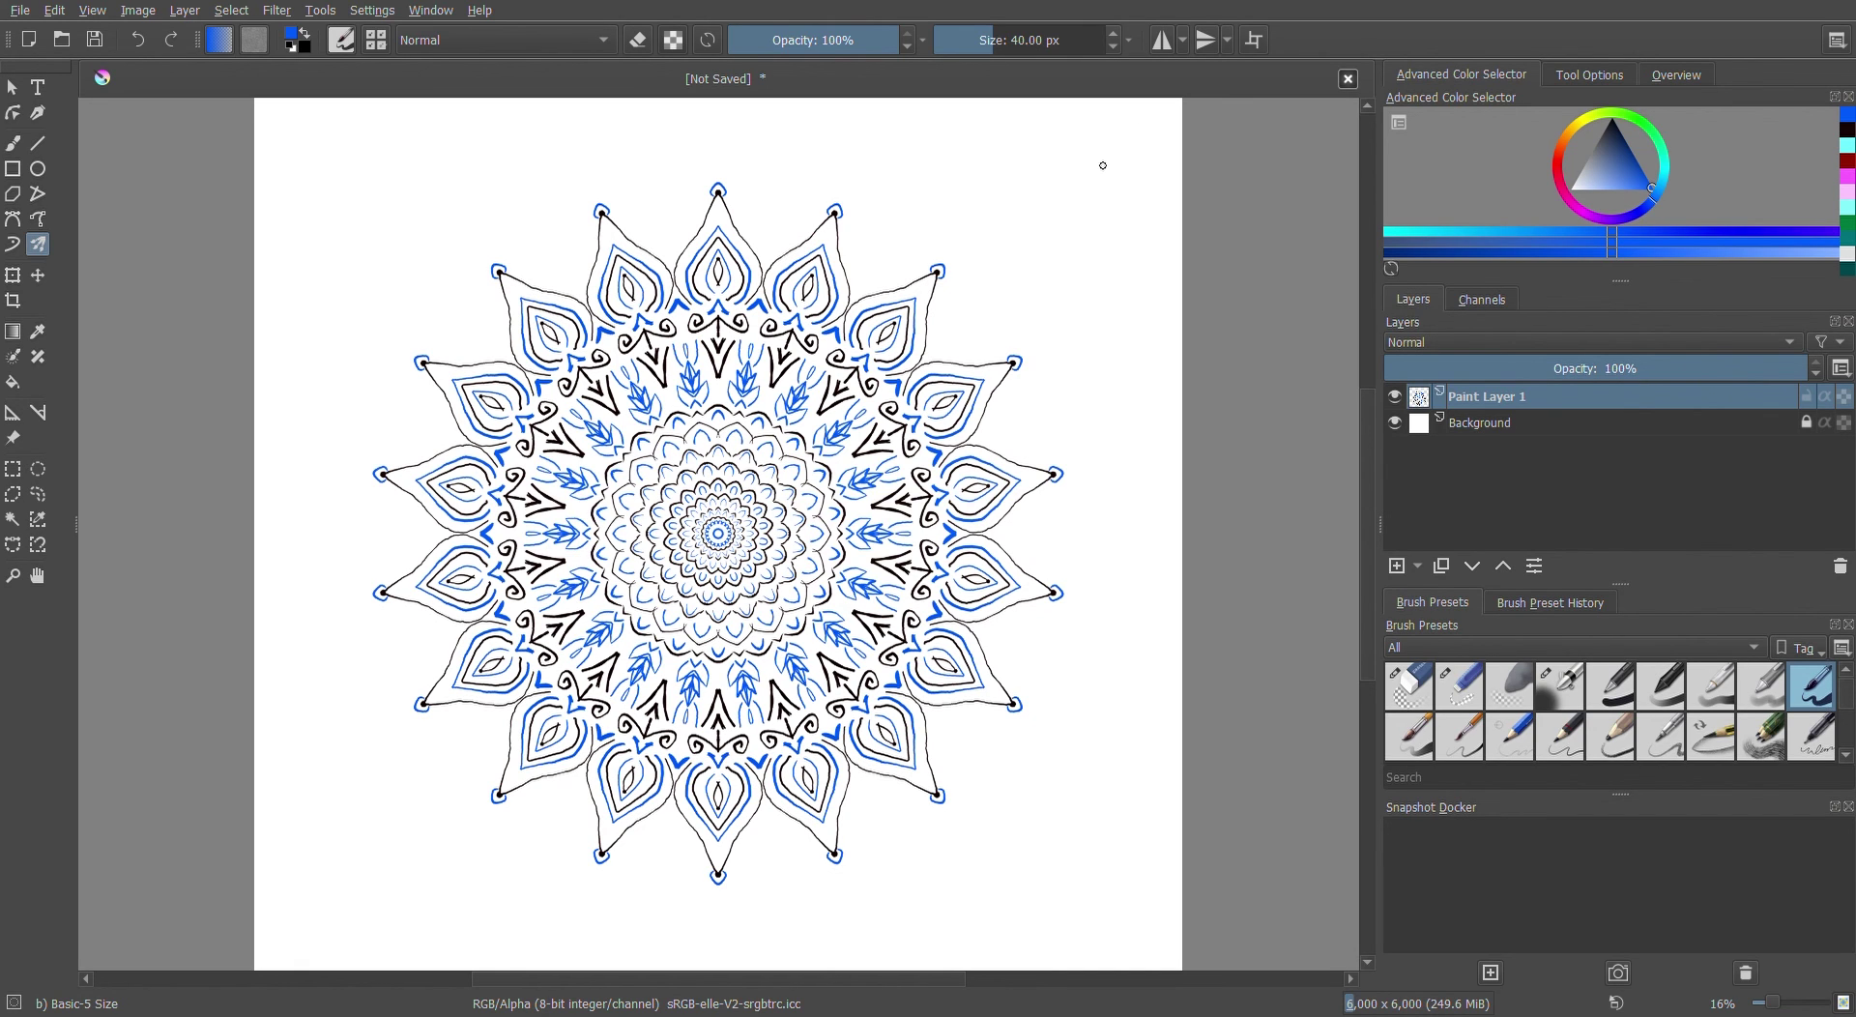
{"action": "left_click_drag", "start_coordinate": [1097, 172], "coordinate": [1100, 170]}
- Paint blue dotted arcs near the canvas edges, sweeping through all four corners
{"action": "left_click_drag", "start_coordinate": [1119, 190], "coordinate": [1051, 114]}
{"action": "left_click", "coordinate": [1122, 193]}
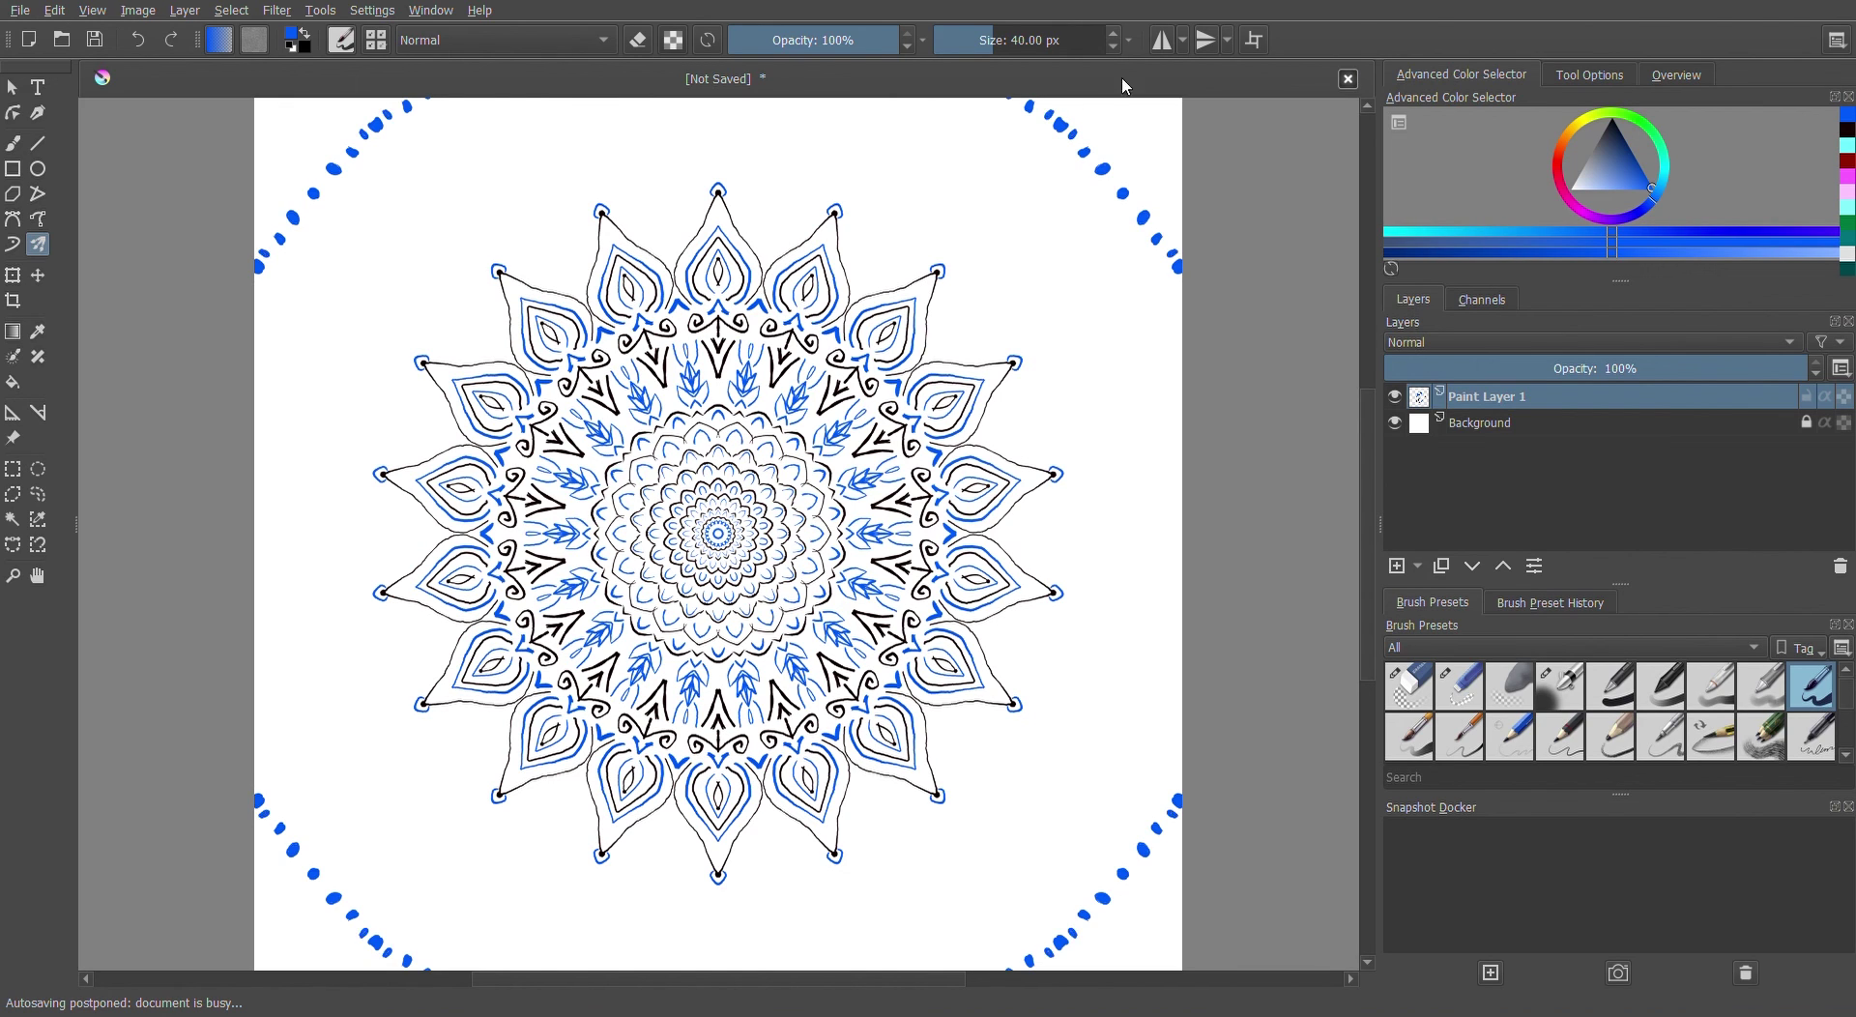
{"action": "left_click", "coordinate": [1102, 172]}
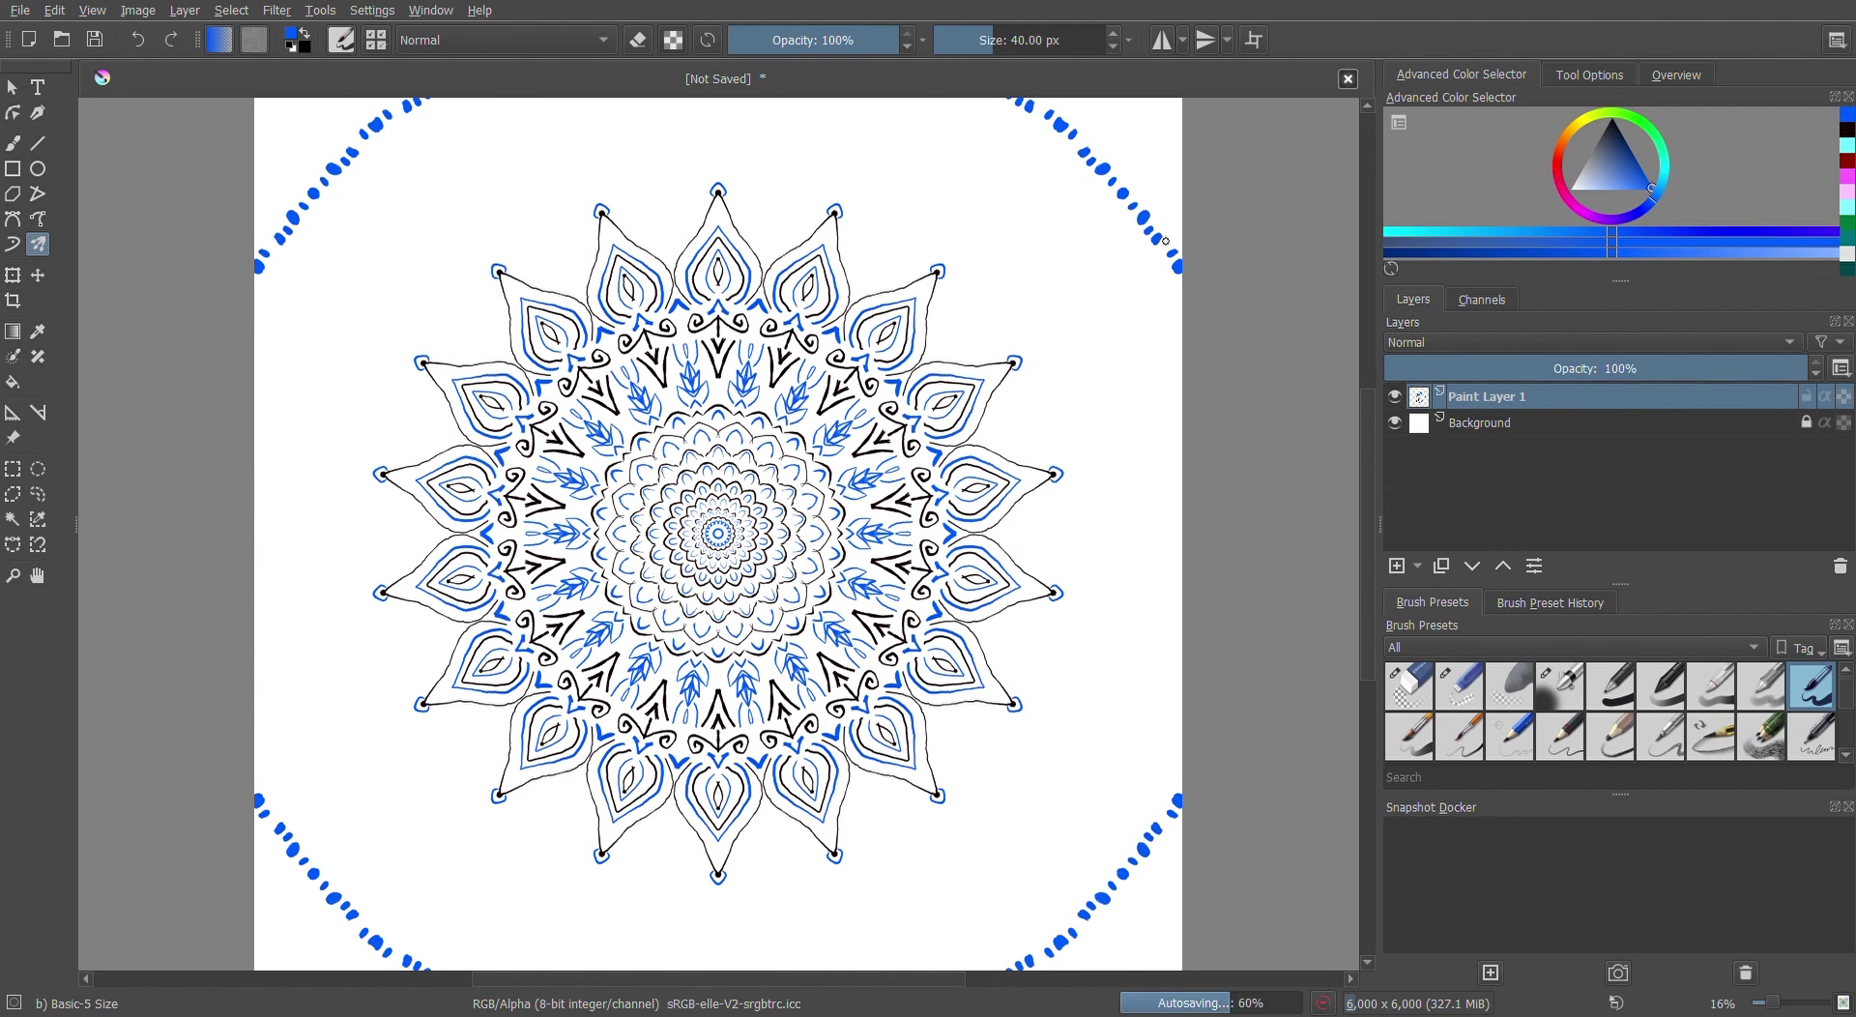
{"action": "left_click", "coordinate": [13, 145]}
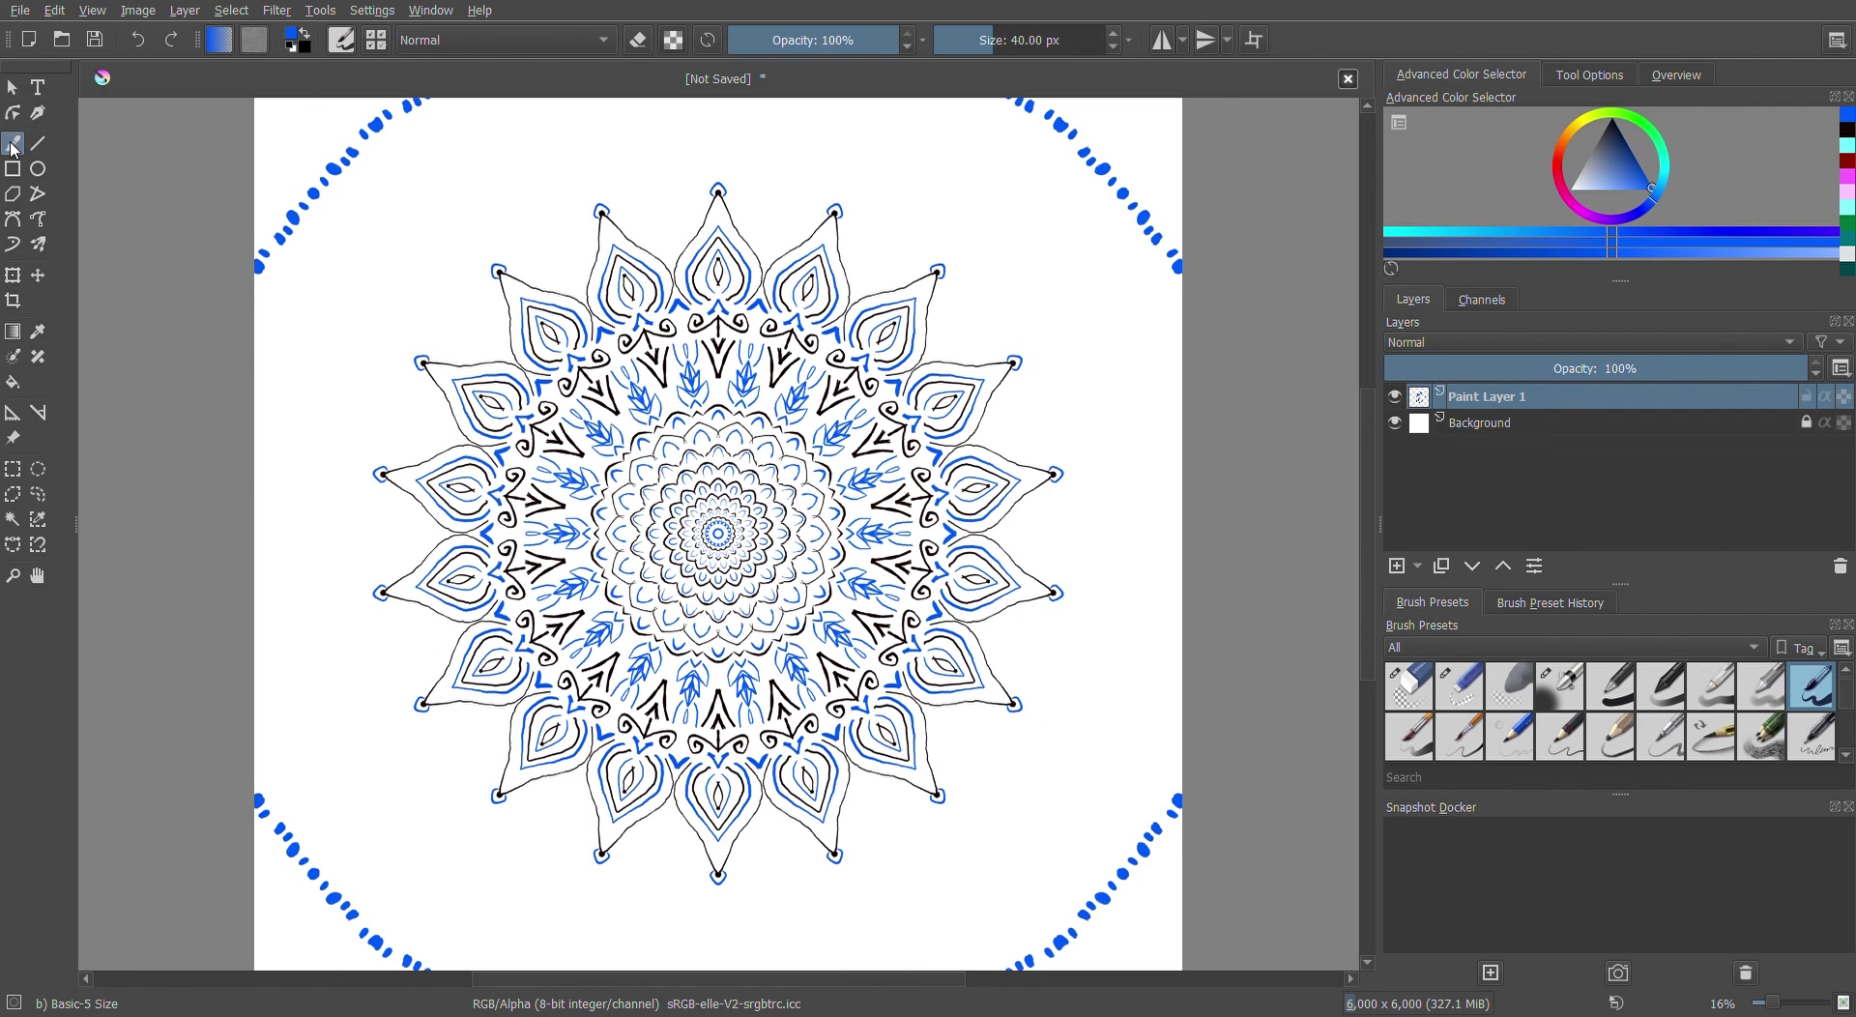
- Sign the bottom-right corner in pink with the Basic-6 Details brush at 7.50 px
{"action": "left_click", "coordinate": [1847, 177]}
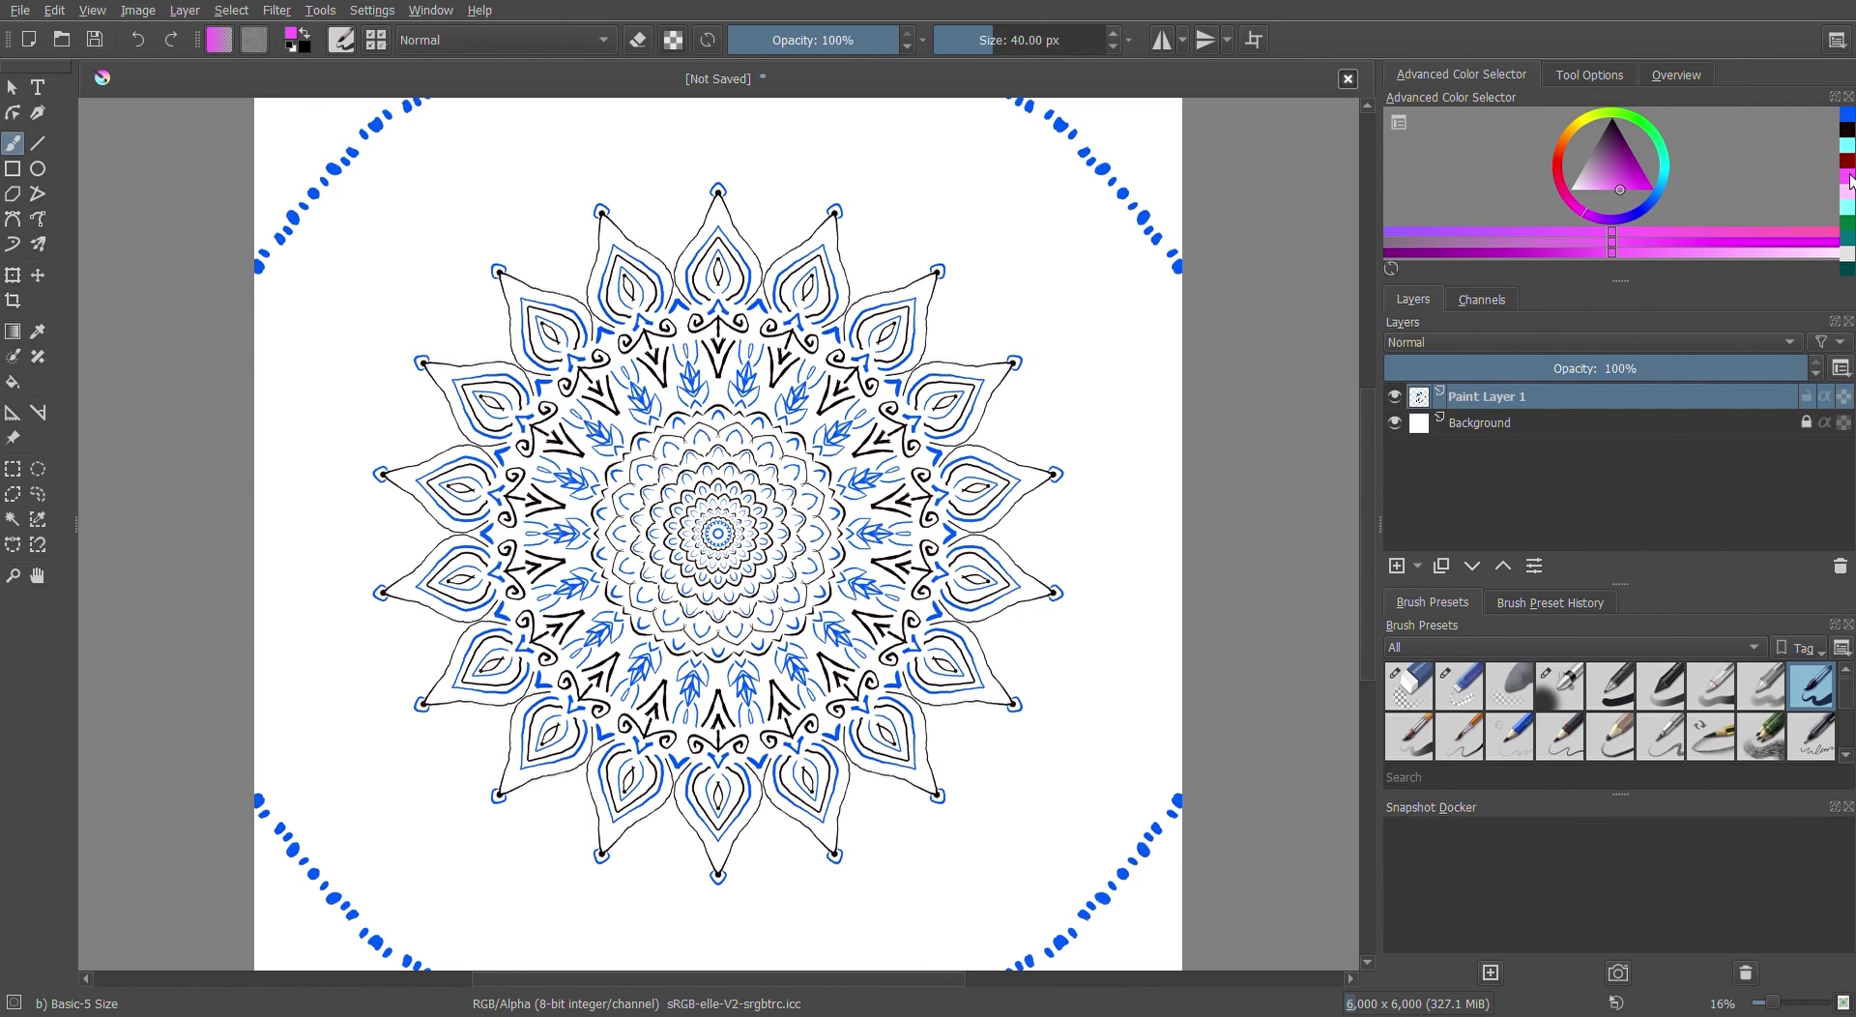
{"action": "left_click", "coordinate": [1145, 974]}
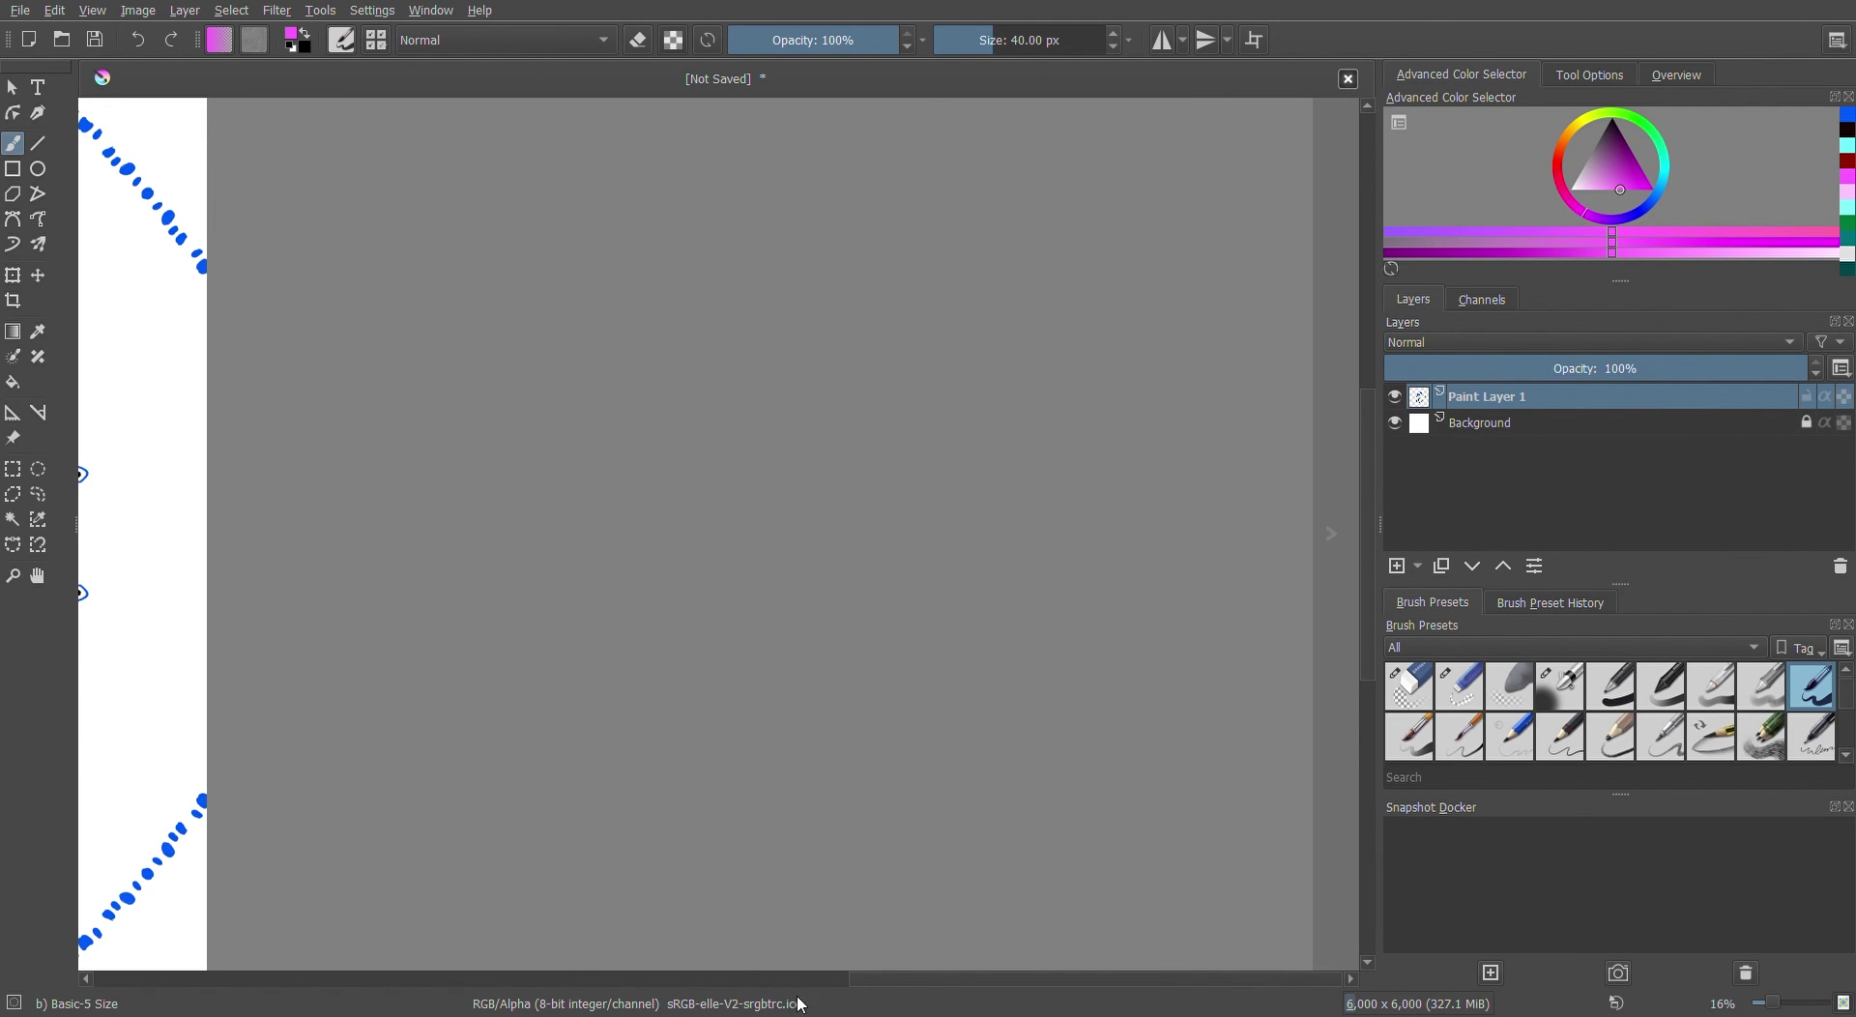
{"action": "mouse_move", "coordinate": [870, 980]}
{"action": "left_mouse_down"}
{"action": "mouse_move", "coordinate": [509, 1011]}
{"action": "mouse_move", "coordinate": [549, 1011]}
{"action": "left_mouse_up"}
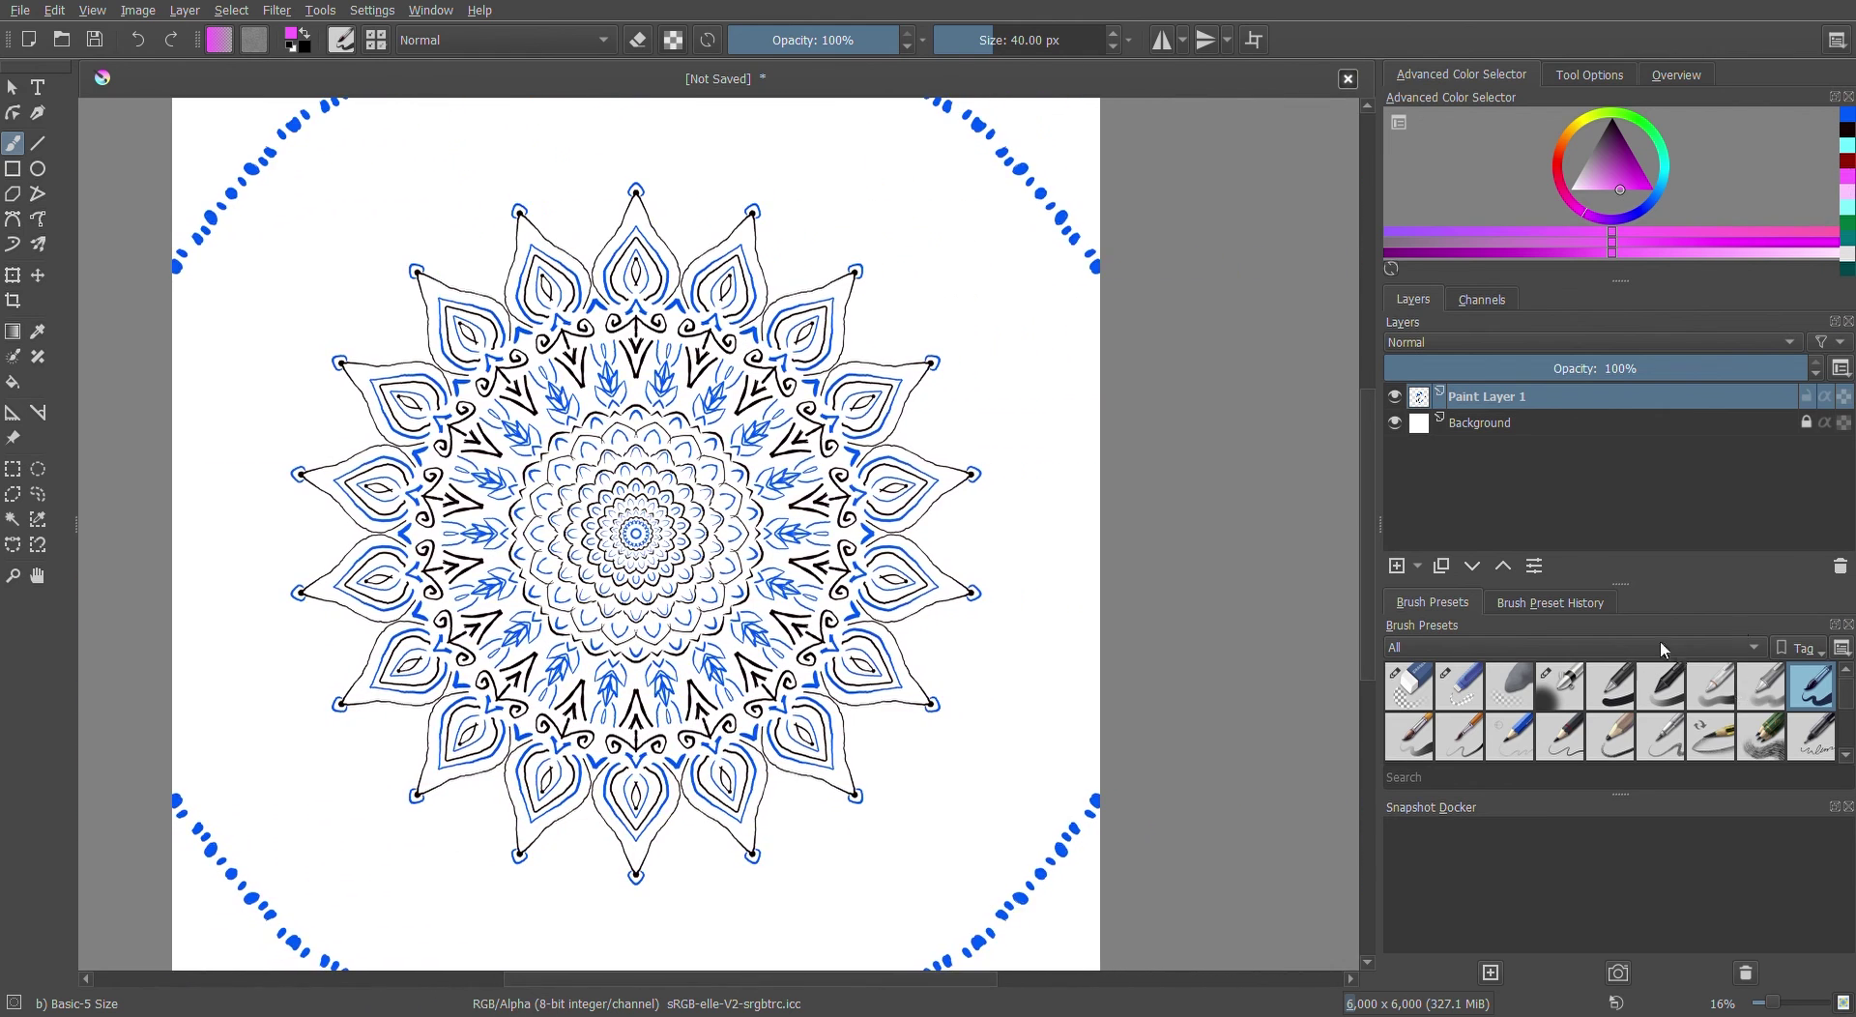
{"action": "left_click", "coordinate": [1463, 732]}
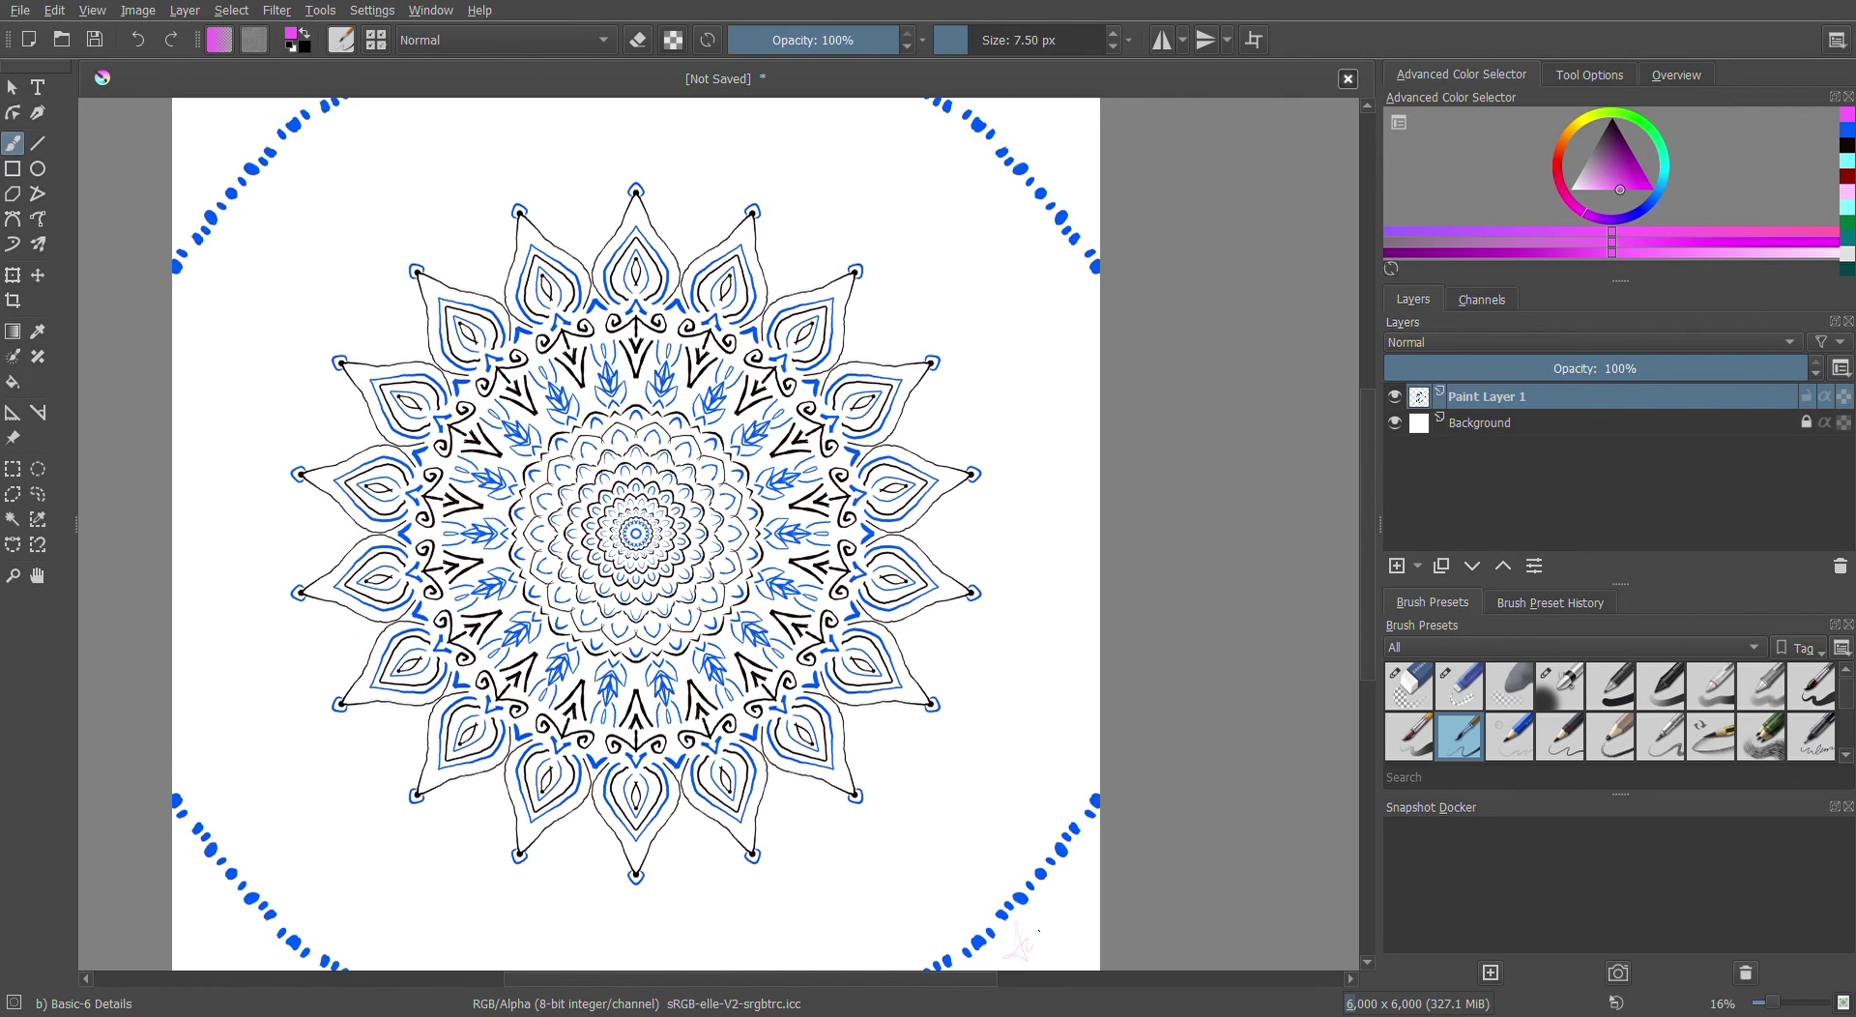
{"action": "left_click_drag", "start_coordinate": [1045, 913], "coordinate": [1053, 926]}
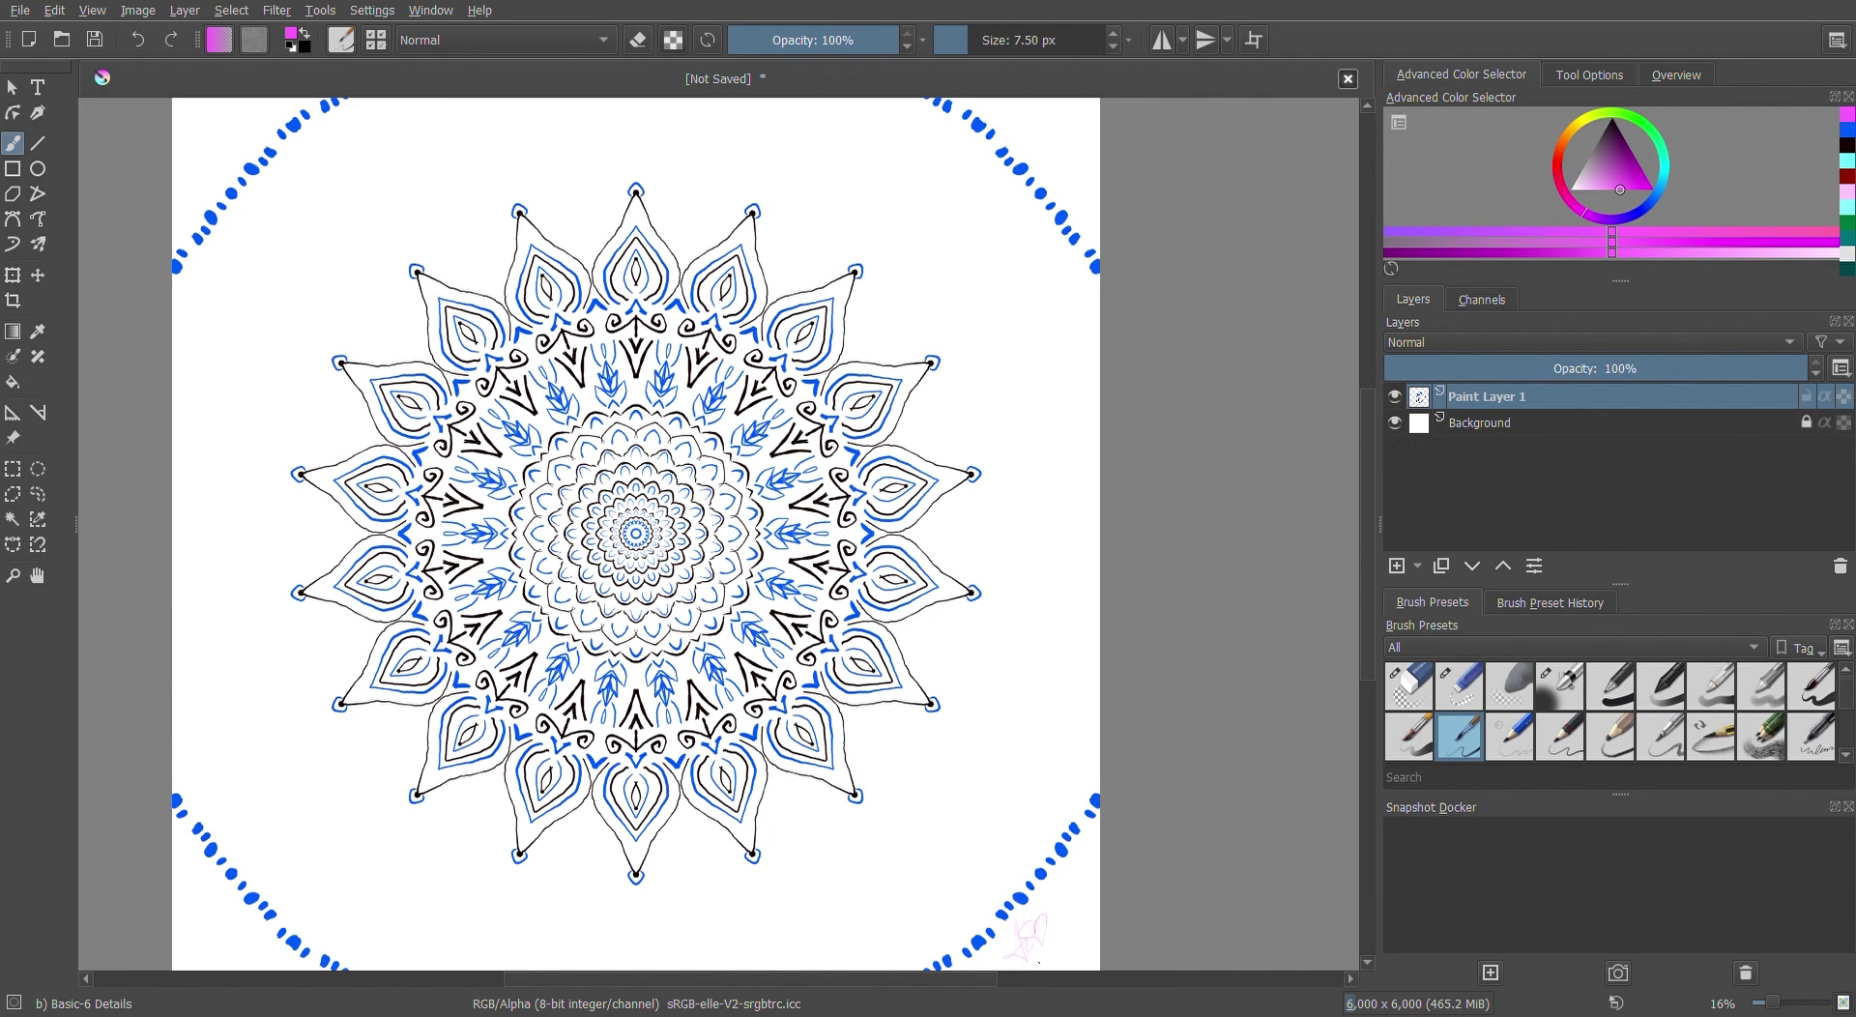